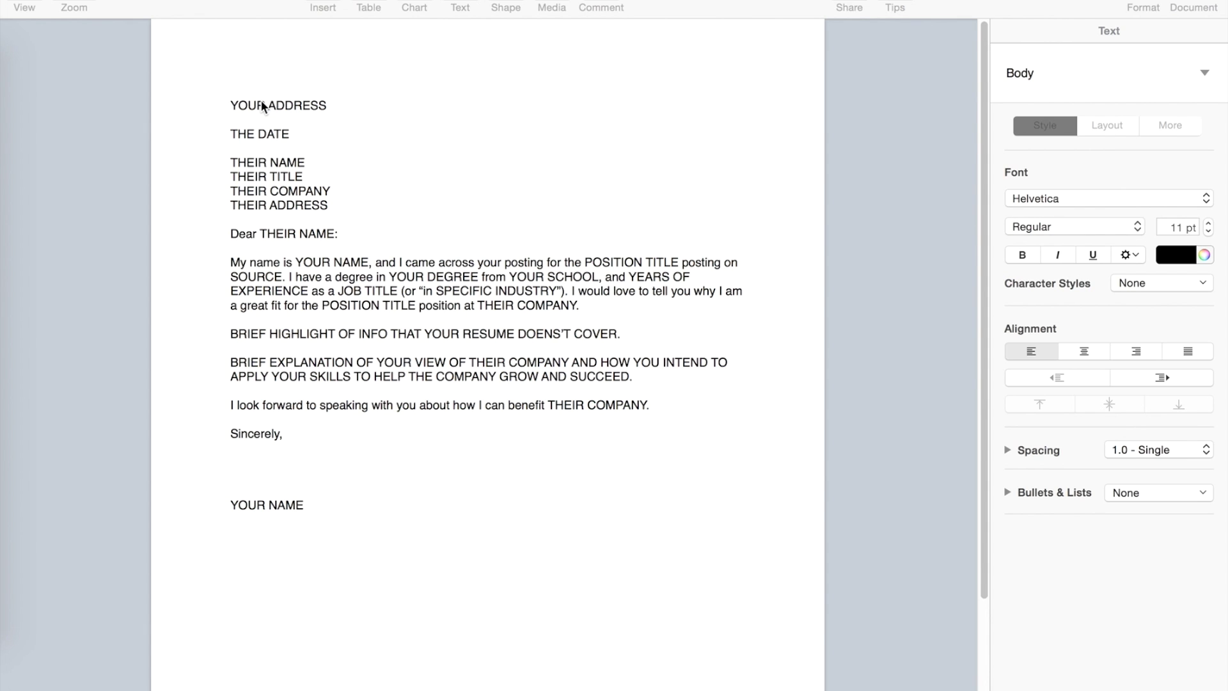
- Review the cover letter template from the sender's address and greeting through the body paragraphs to the closing and signature space
{"action": "left_click_drag", "start_coordinate": [235, 107], "coordinate": [335, 104]}
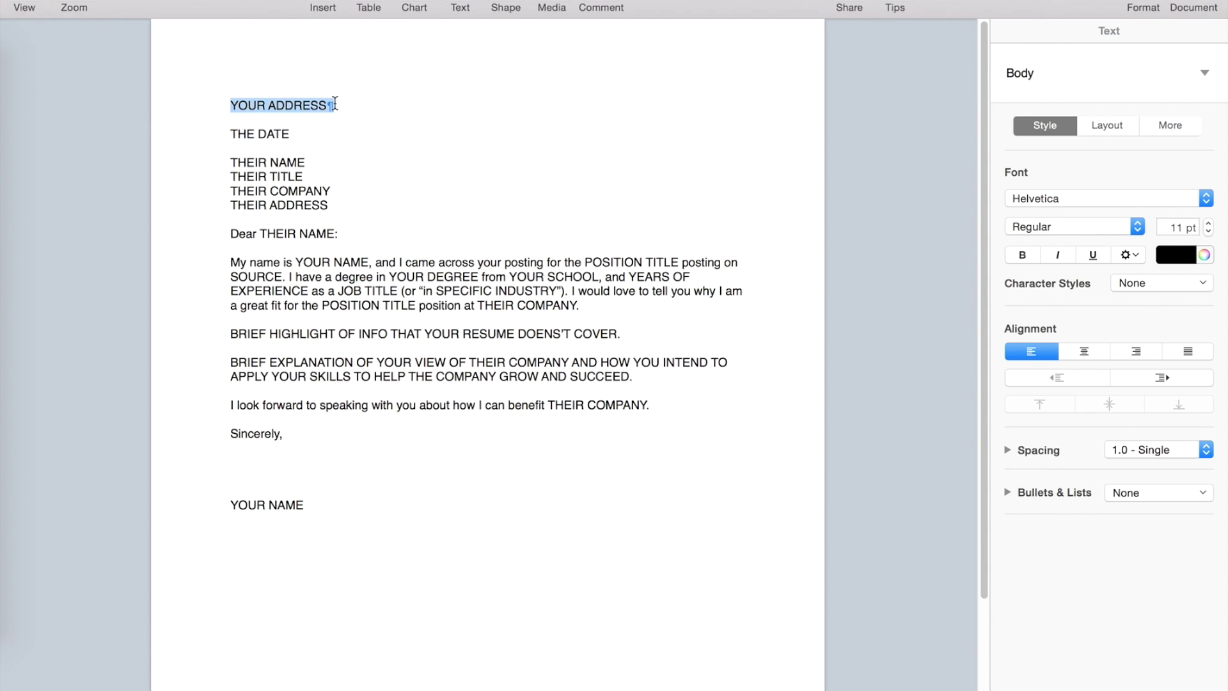
{"action": "left_click", "coordinate": [283, 121]}
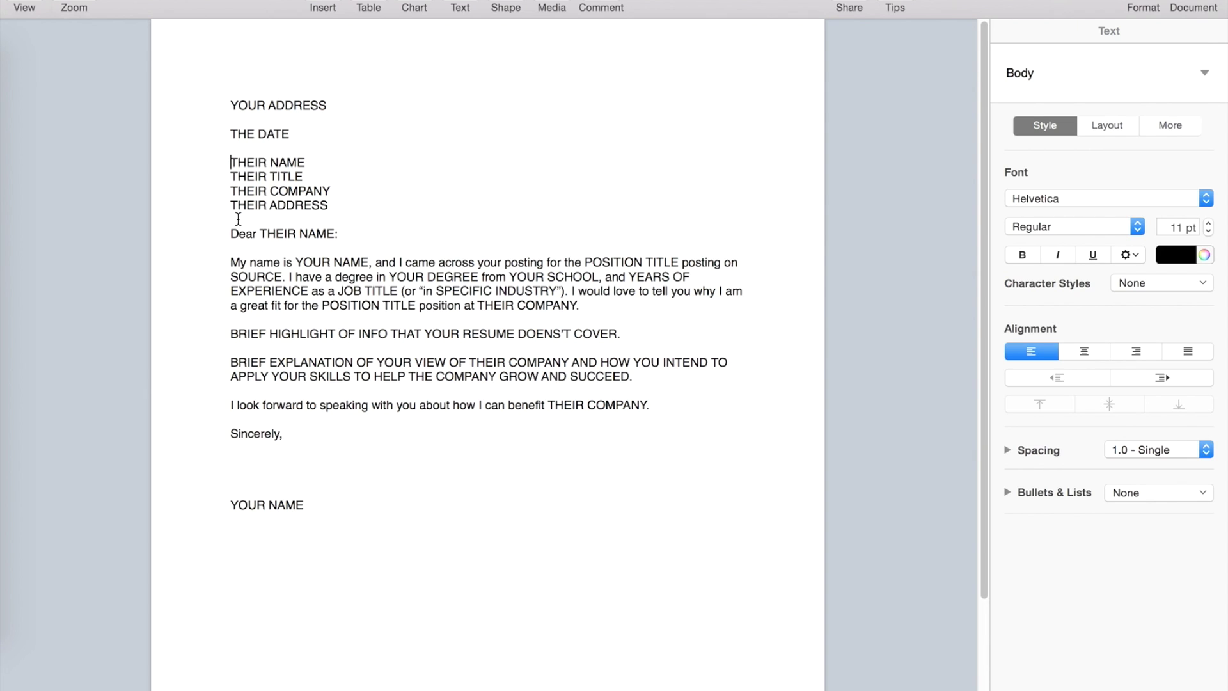
{"action": "left_click_drag", "start_coordinate": [233, 233], "coordinate": [348, 234]}
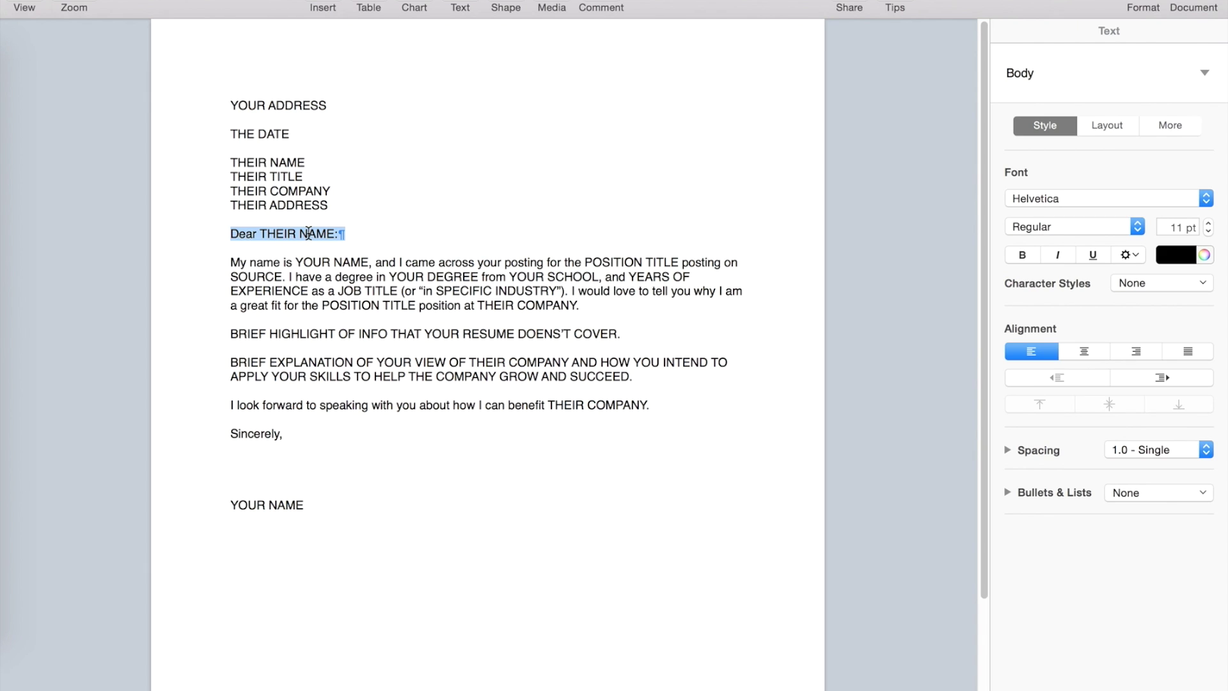
{"action": "left_click", "coordinate": [256, 250]}
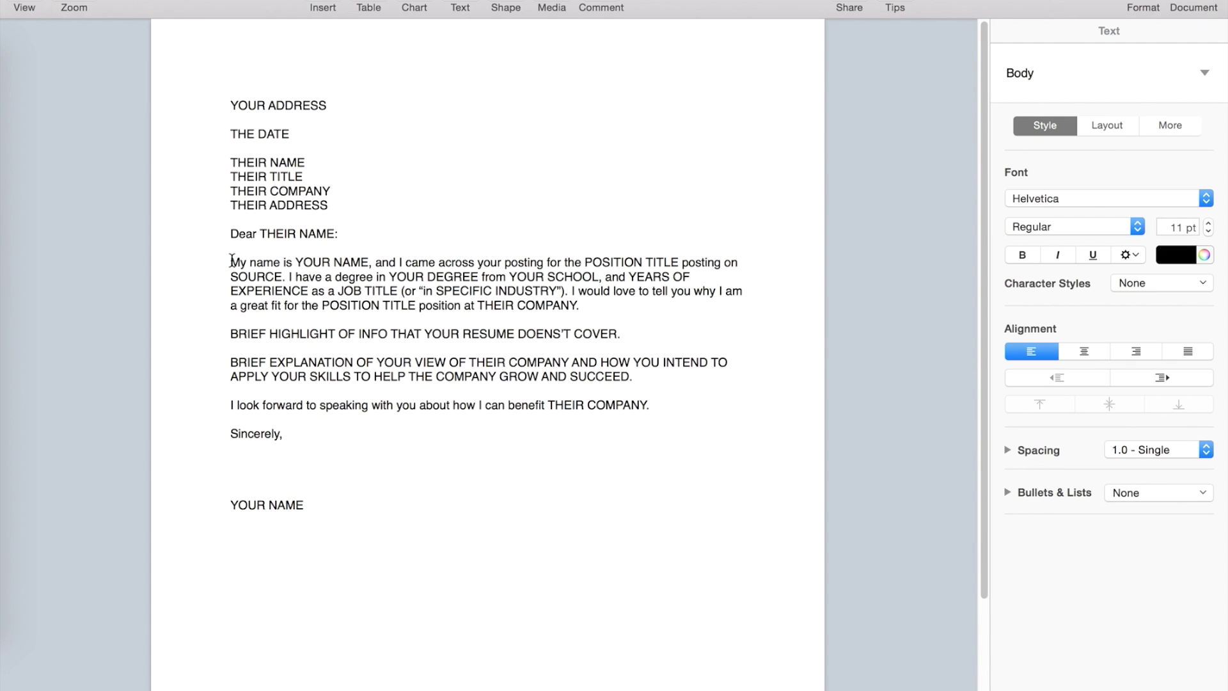
{"action": "left_click_drag", "start_coordinate": [232, 263], "coordinate": [587, 307]}
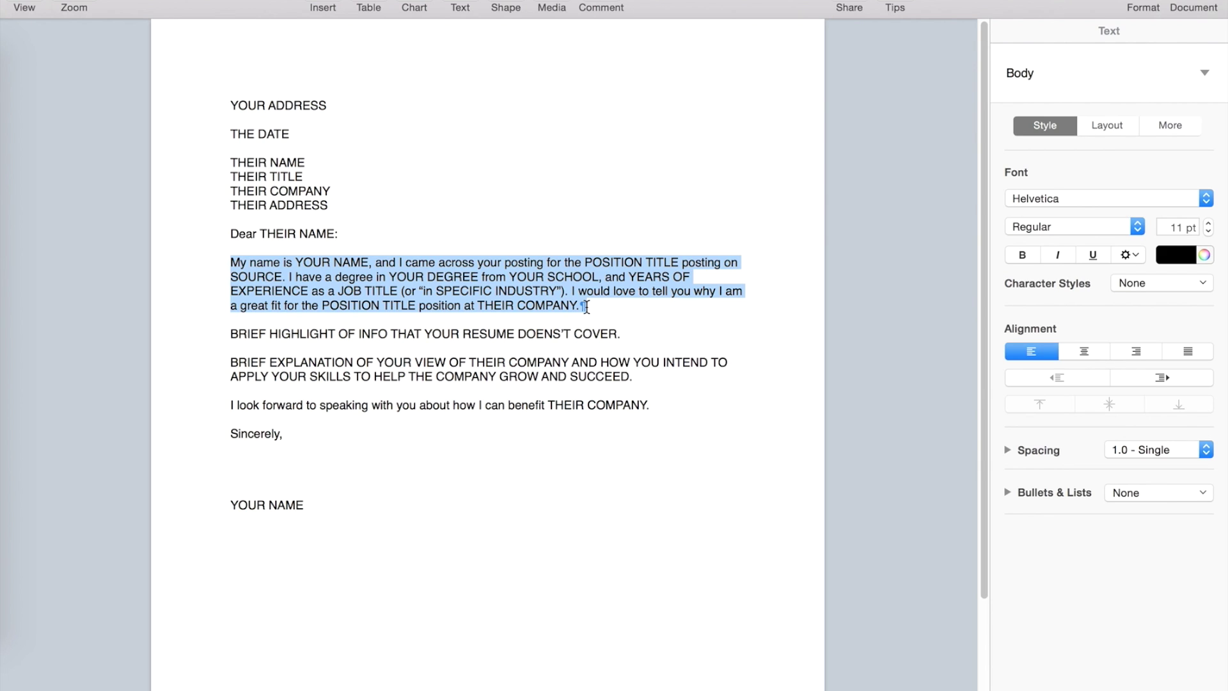
{"action": "left_click", "coordinate": [236, 330]}
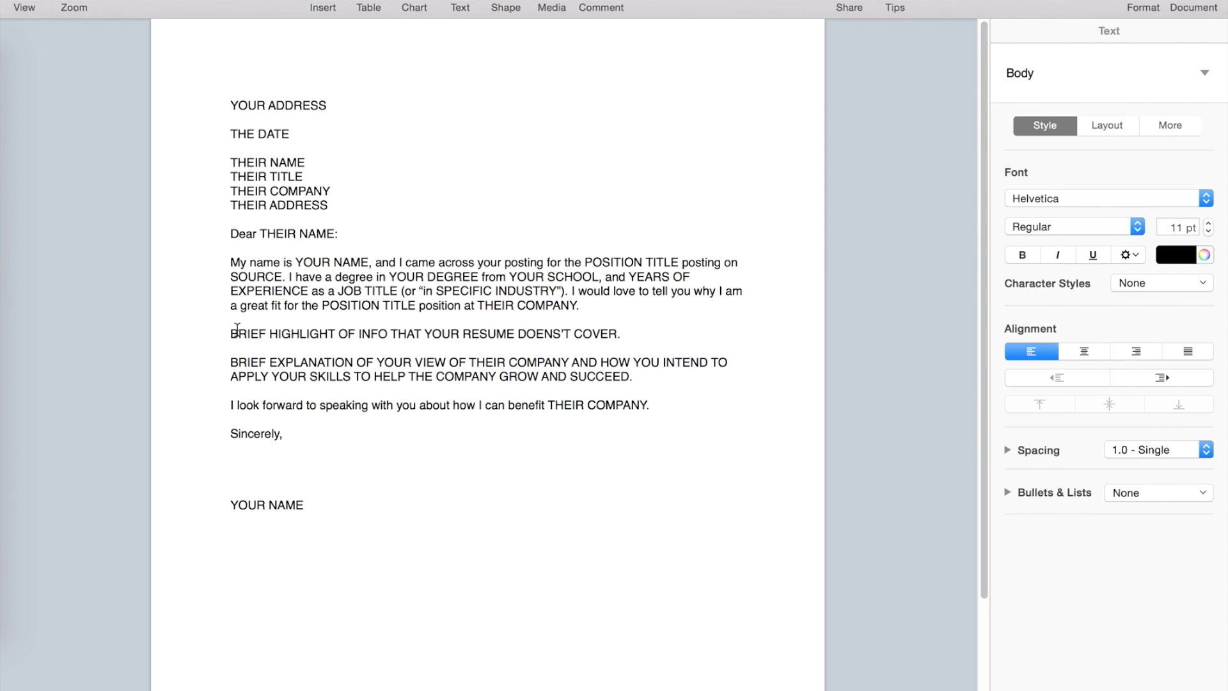
{"action": "left_click_drag", "start_coordinate": [233, 334], "coordinate": [628, 333]}
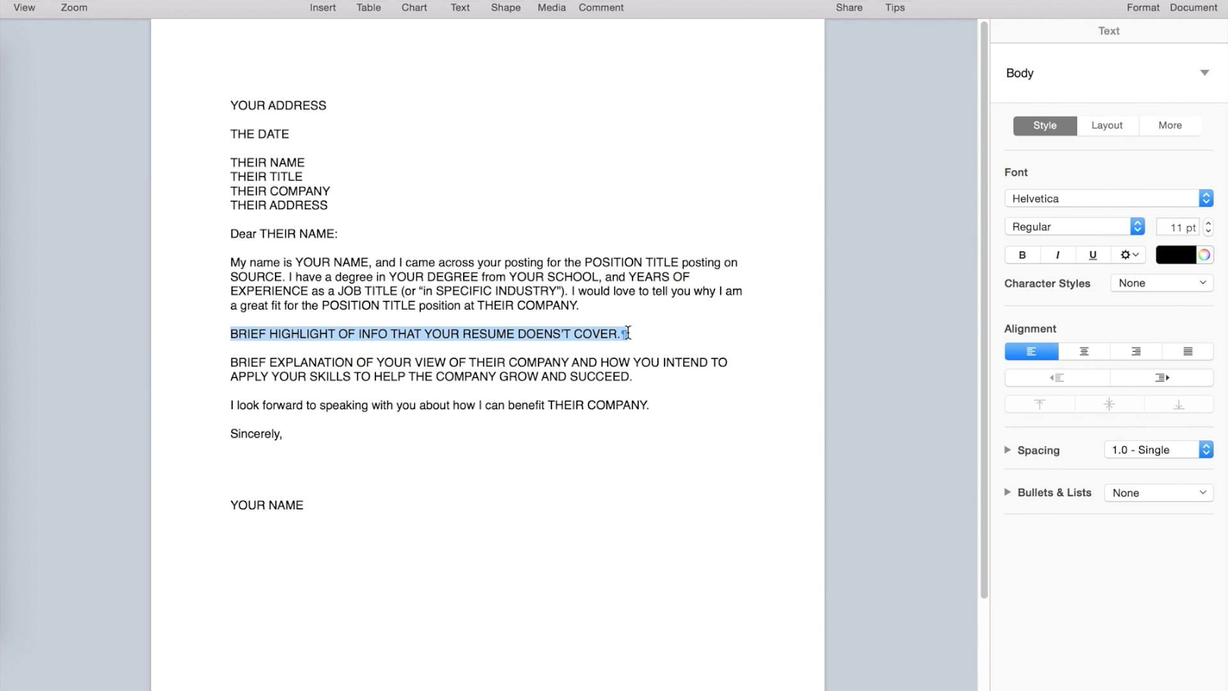
{"action": "left_click_drag", "start_coordinate": [639, 376], "coordinate": [229, 363]}
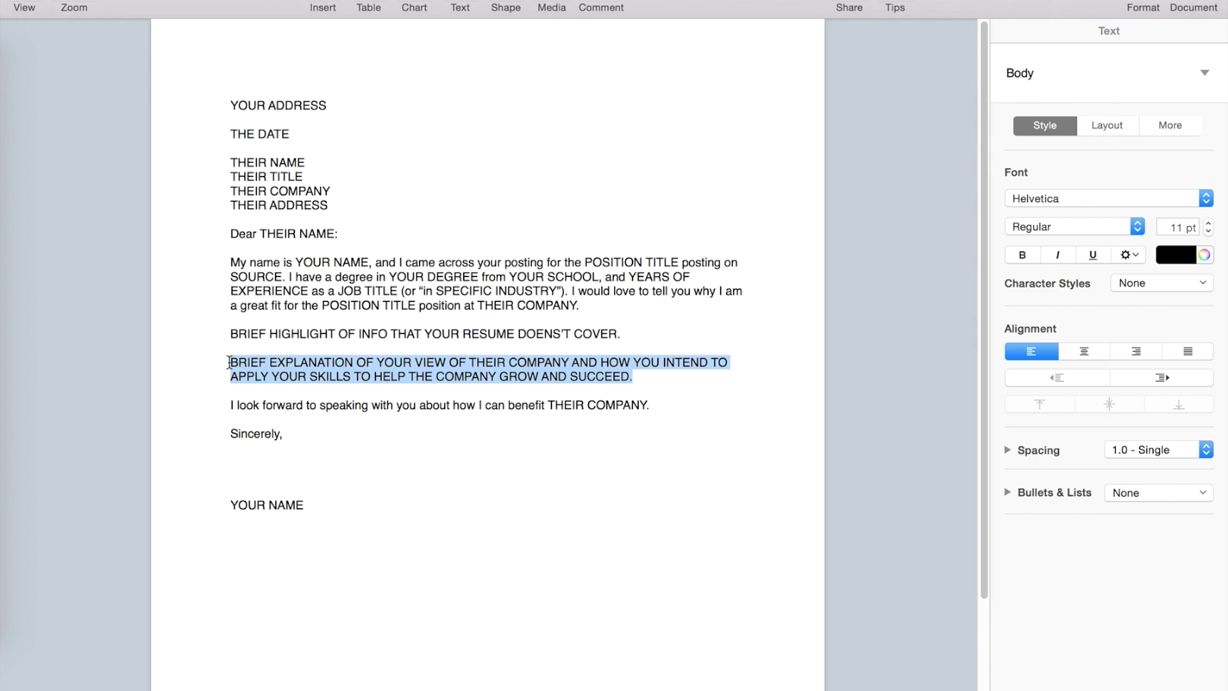
{"action": "left_click_drag", "start_coordinate": [231, 404], "coordinate": [655, 404]}
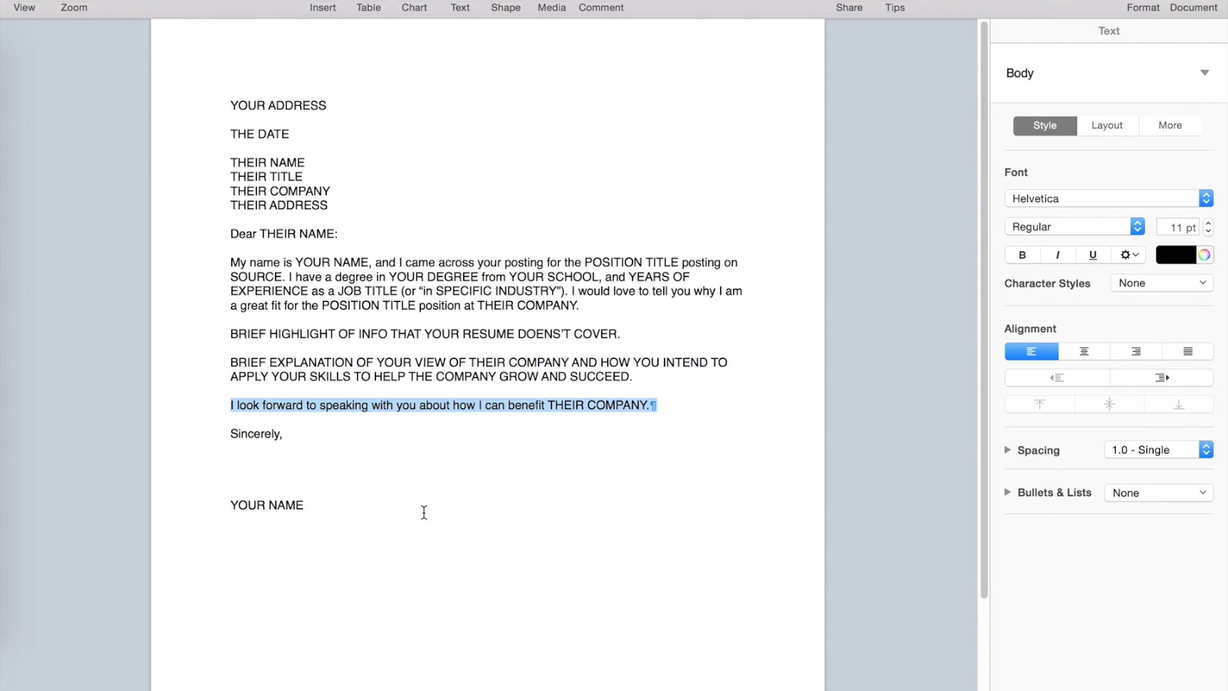
{"action": "left_click_drag", "start_coordinate": [424, 512], "coordinate": [222, 420]}
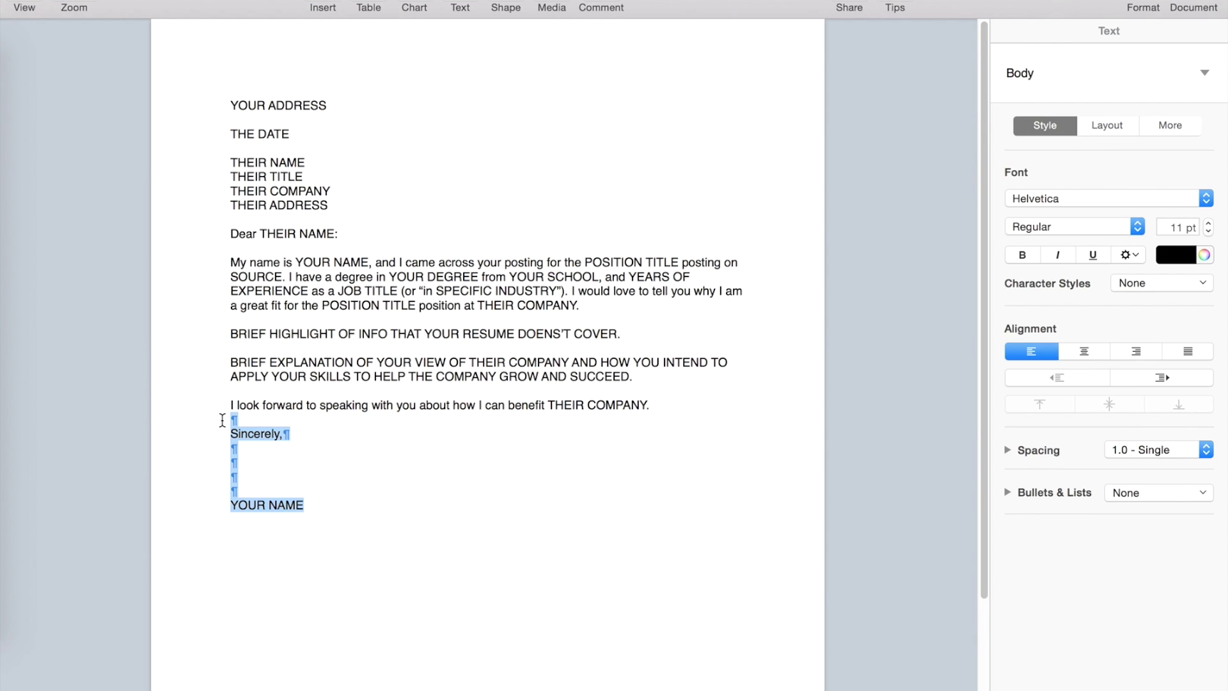
{"action": "left_click", "coordinate": [232, 433]}
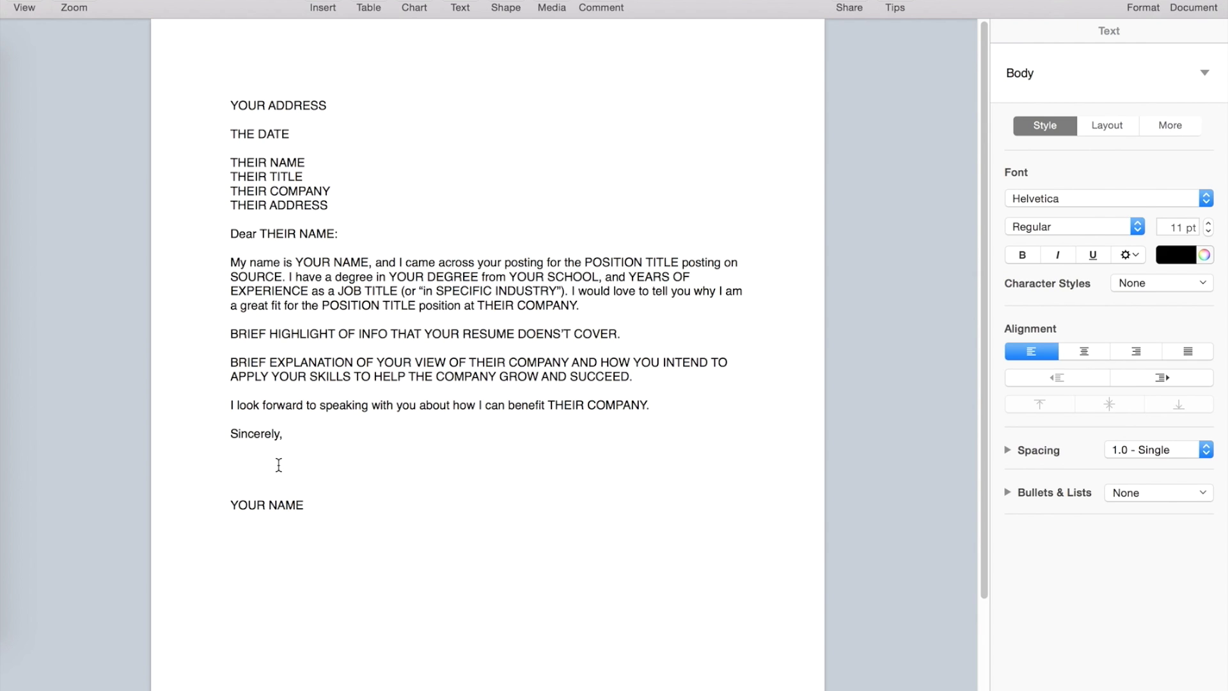
{"action": "left_click", "coordinate": [231, 457]}
{"action": "key", "text": "Down"}
{"action": "key", "text": "Down"}
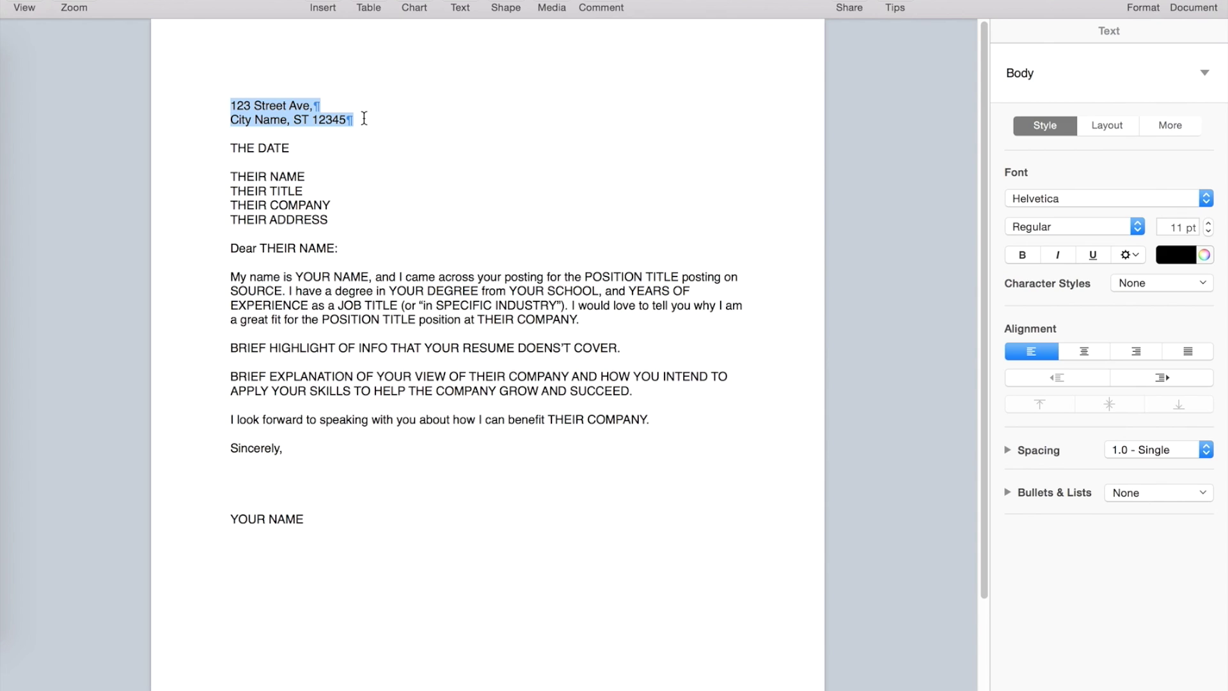
- Examine the filled-in sender address, date, recipient block, greeting and introductory paragraph about the front end developer position
{"action": "left_click", "coordinate": [359, 122]}
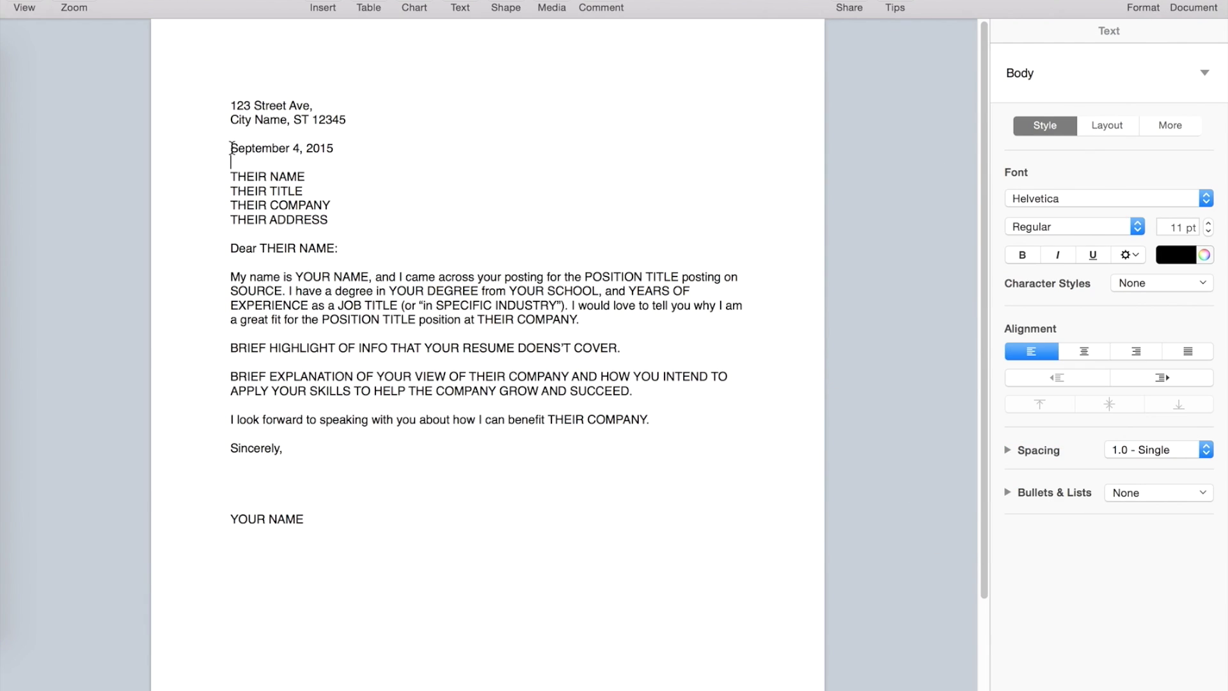
{"action": "left_click_drag", "start_coordinate": [231, 148], "coordinate": [339, 148]}
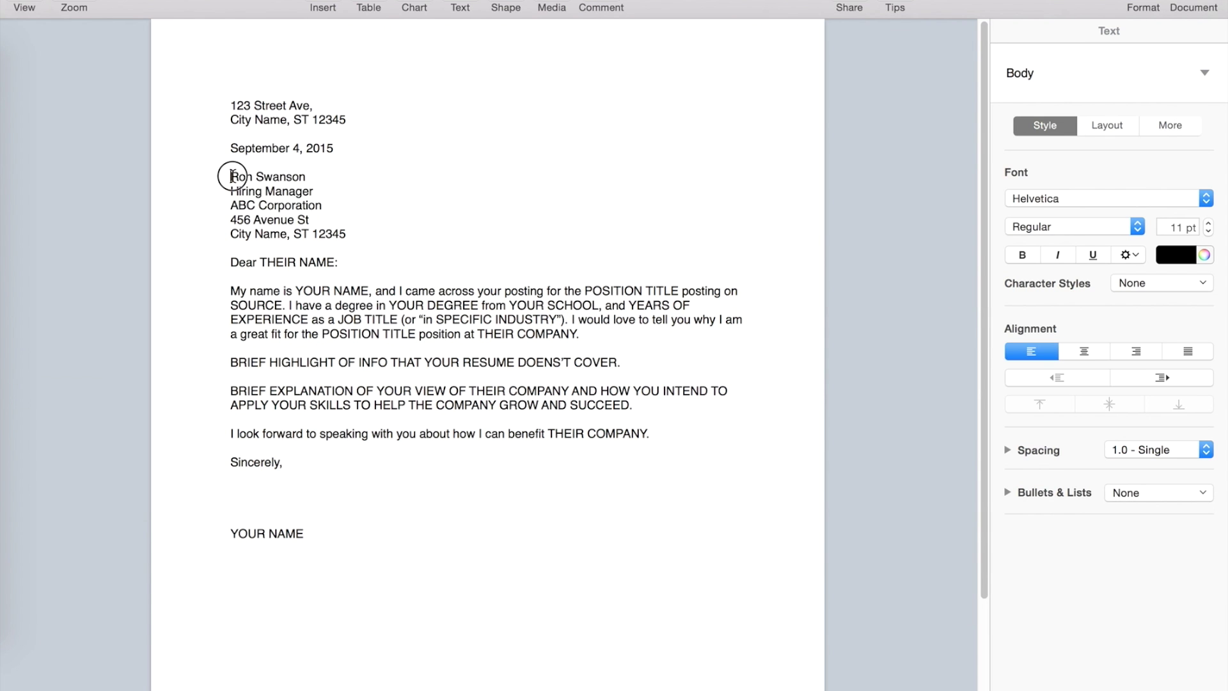
{"action": "left_click_drag", "start_coordinate": [230, 174], "coordinate": [358, 234]}
{"action": "left_click", "coordinate": [259, 177]}
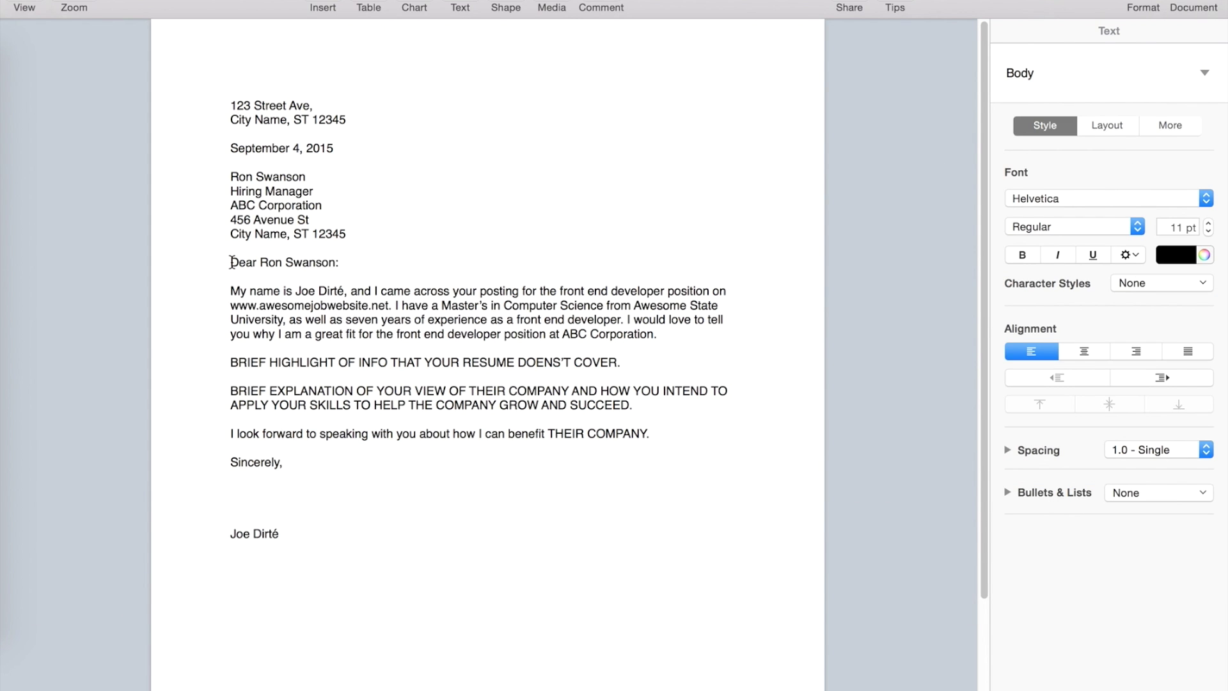
{"action": "left_click_drag", "start_coordinate": [232, 262], "coordinate": [343, 262]}
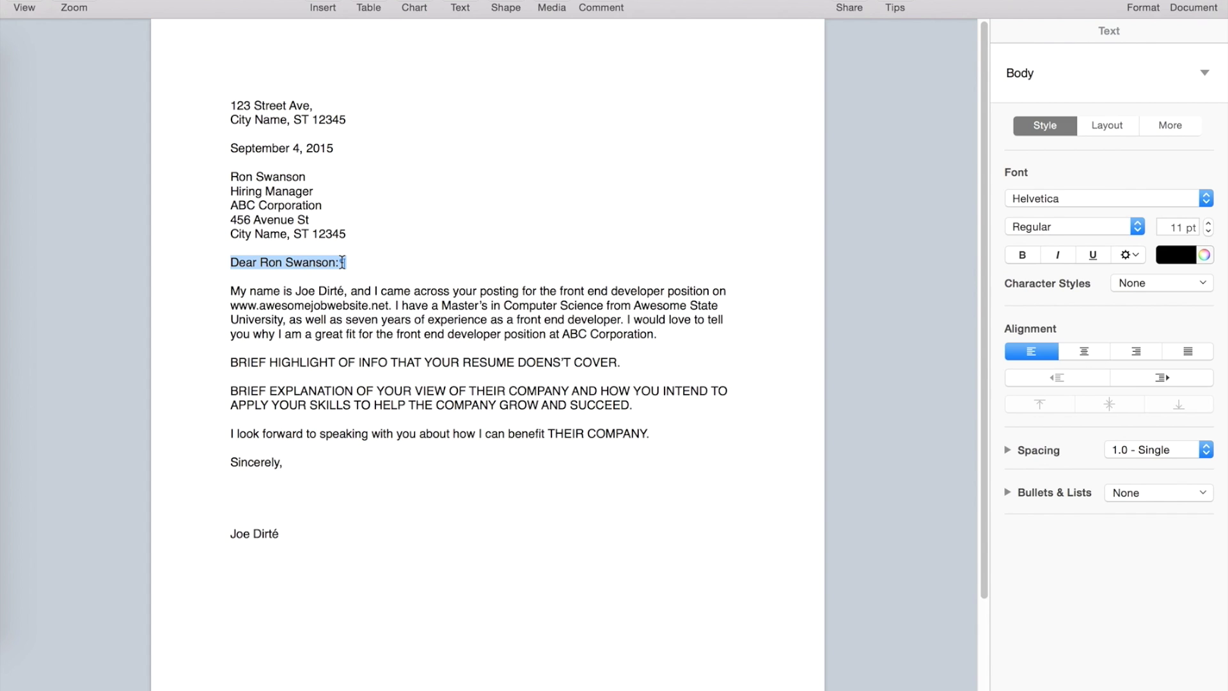
{"action": "left_click_drag", "start_coordinate": [232, 289], "coordinate": [672, 332]}
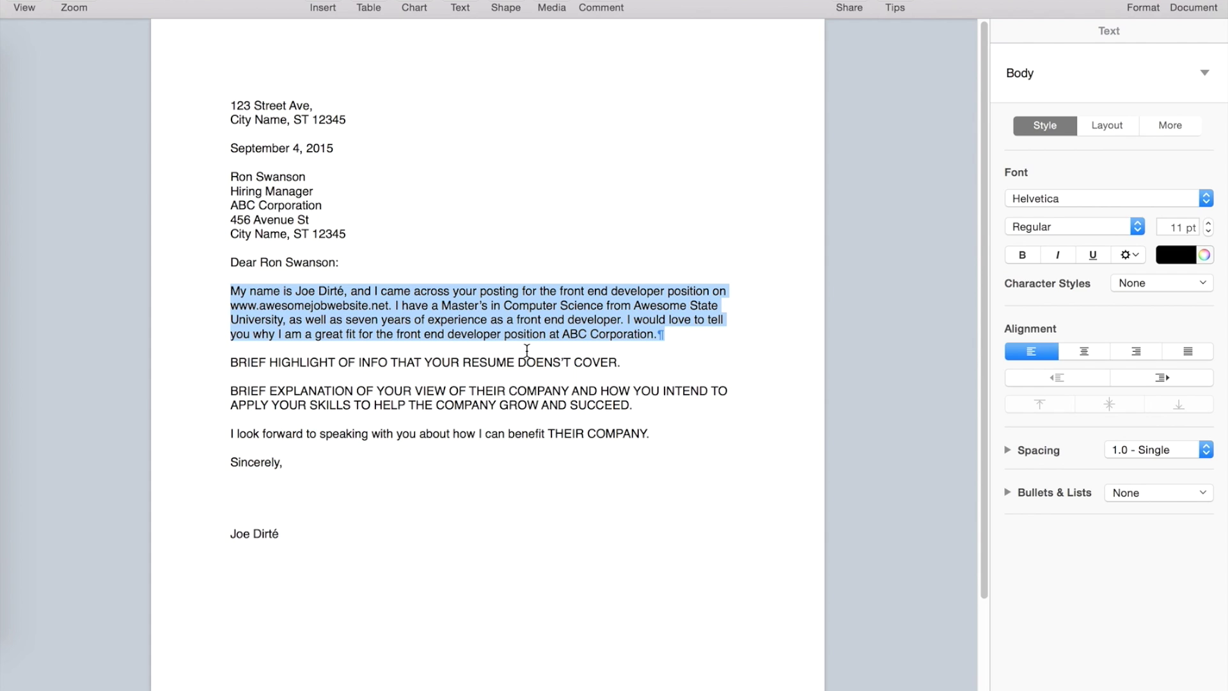
{"action": "left_click", "coordinate": [350, 324]}
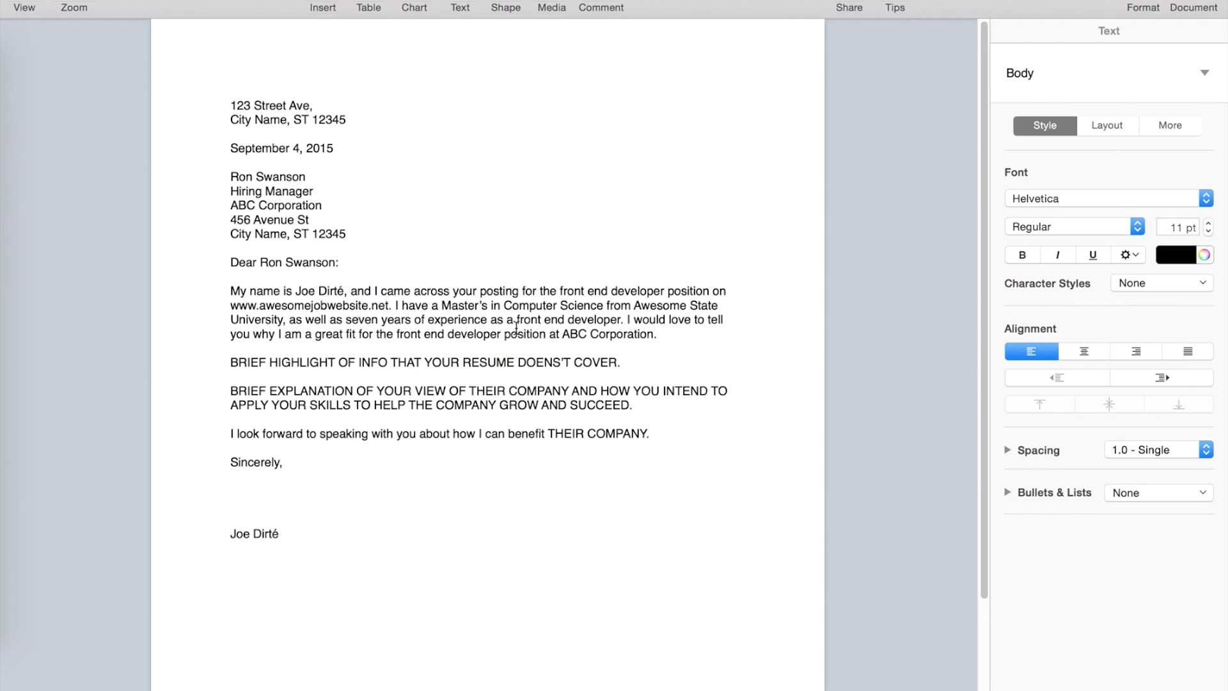
{"action": "left_click_drag", "start_coordinate": [245, 357], "coordinate": [556, 403]}
{"action": "left_click", "coordinate": [644, 330]}
{"action": "left_click", "coordinate": [403, 335]}
{"action": "left_click_drag", "start_coordinate": [403, 335], "coordinate": [647, 339]}
{"action": "left_click", "coordinate": [568, 333]}
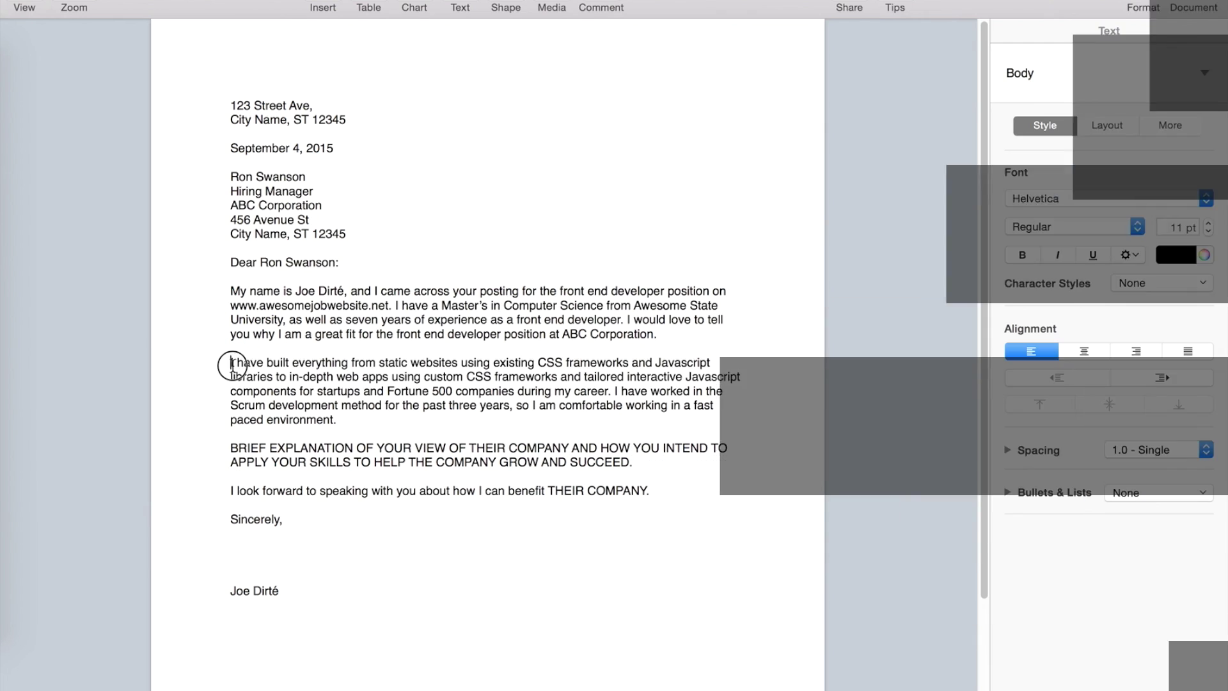
- Examine the paragraph on web development experience and the paragraph on helping ABC Corporation reach its goals
{"action": "left_click_drag", "start_coordinate": [231, 362], "coordinate": [342, 417]}
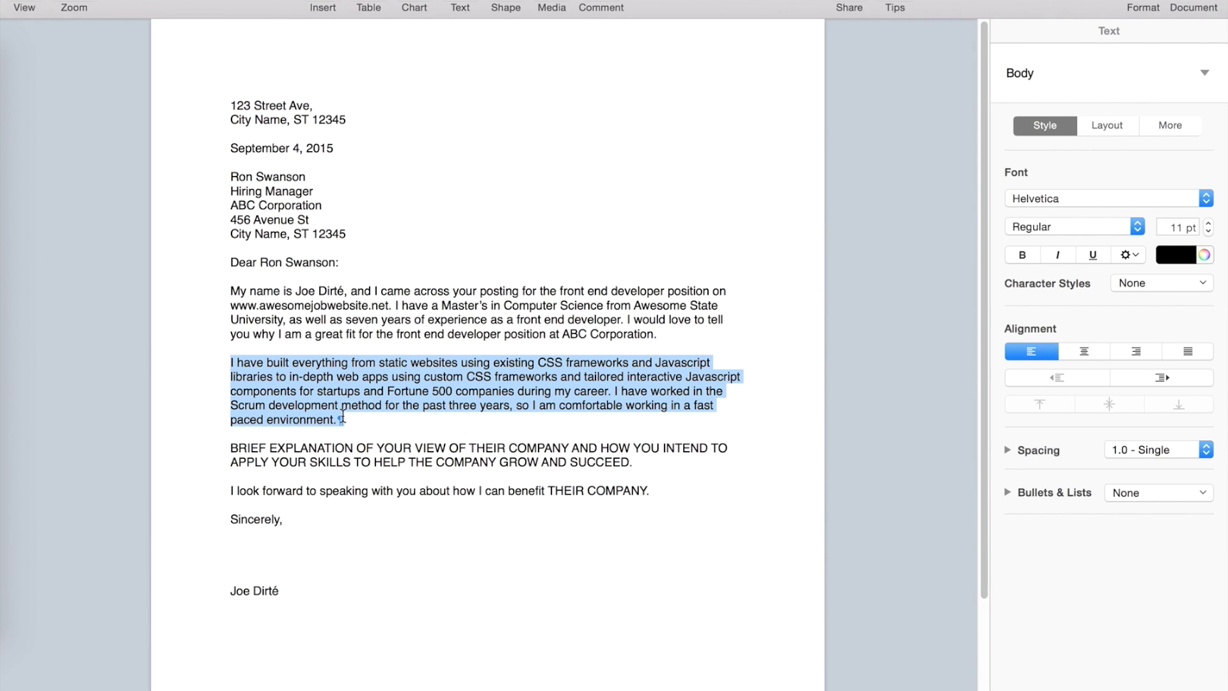
{"action": "left_click", "coordinate": [345, 419]}
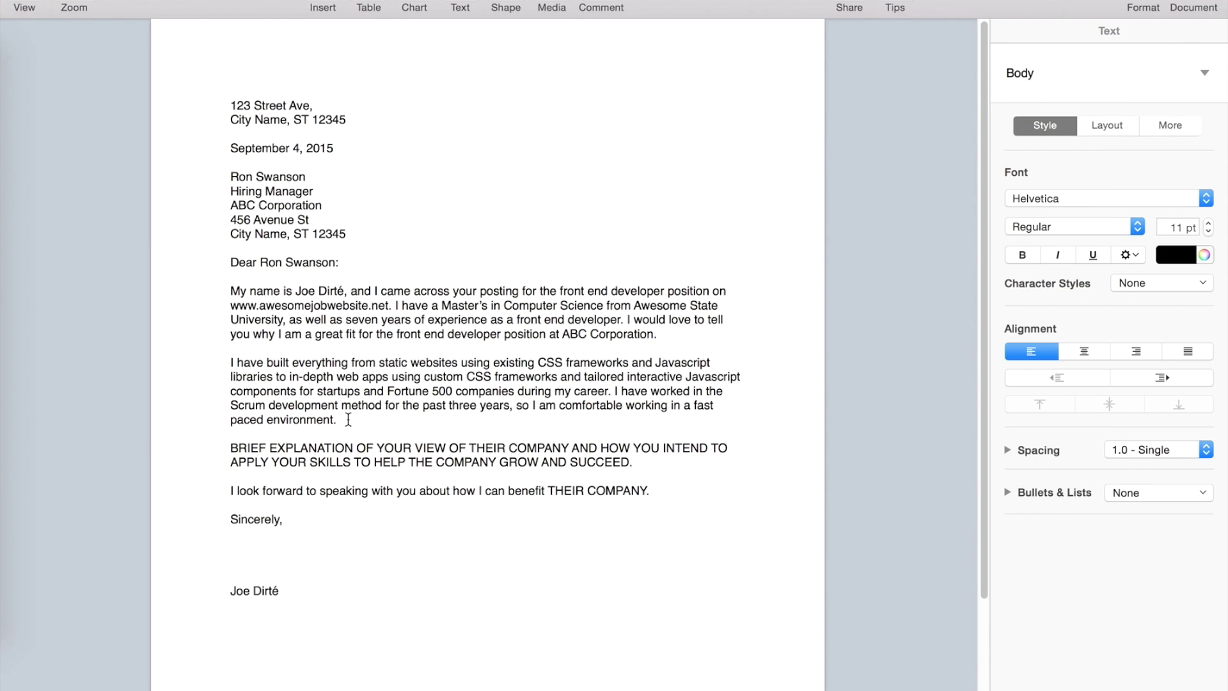
{"action": "left_click_drag", "start_coordinate": [349, 419], "coordinate": [227, 364]}
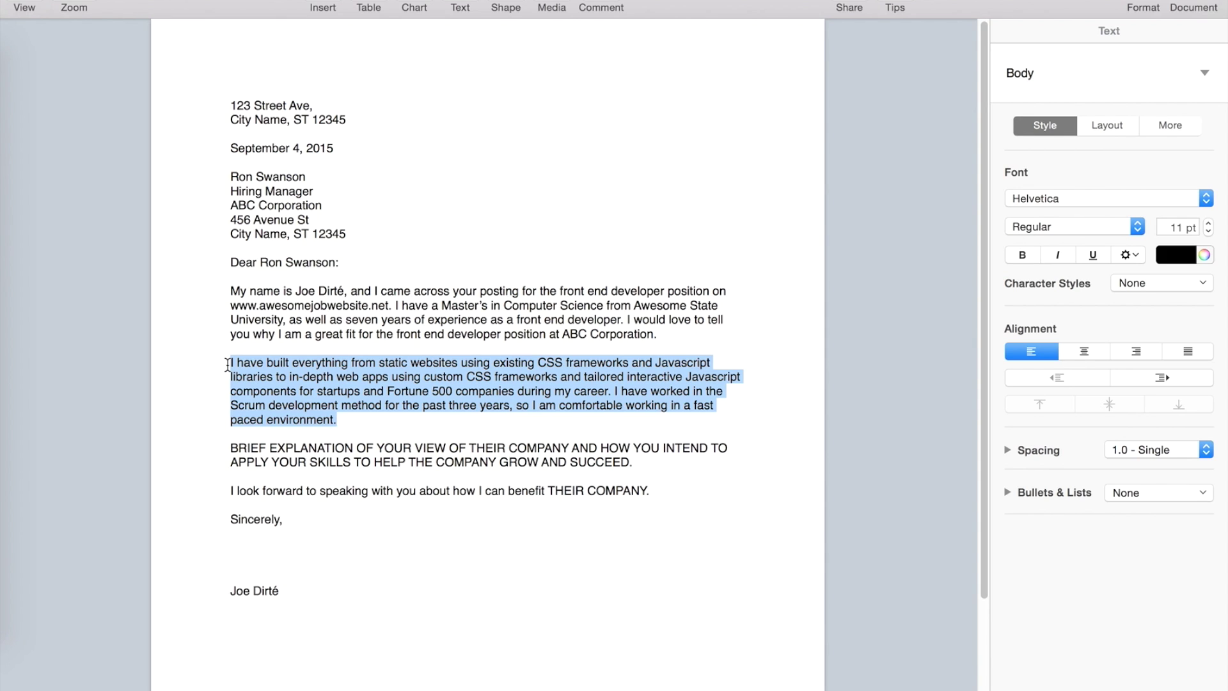
{"action": "left_click", "coordinate": [343, 419]}
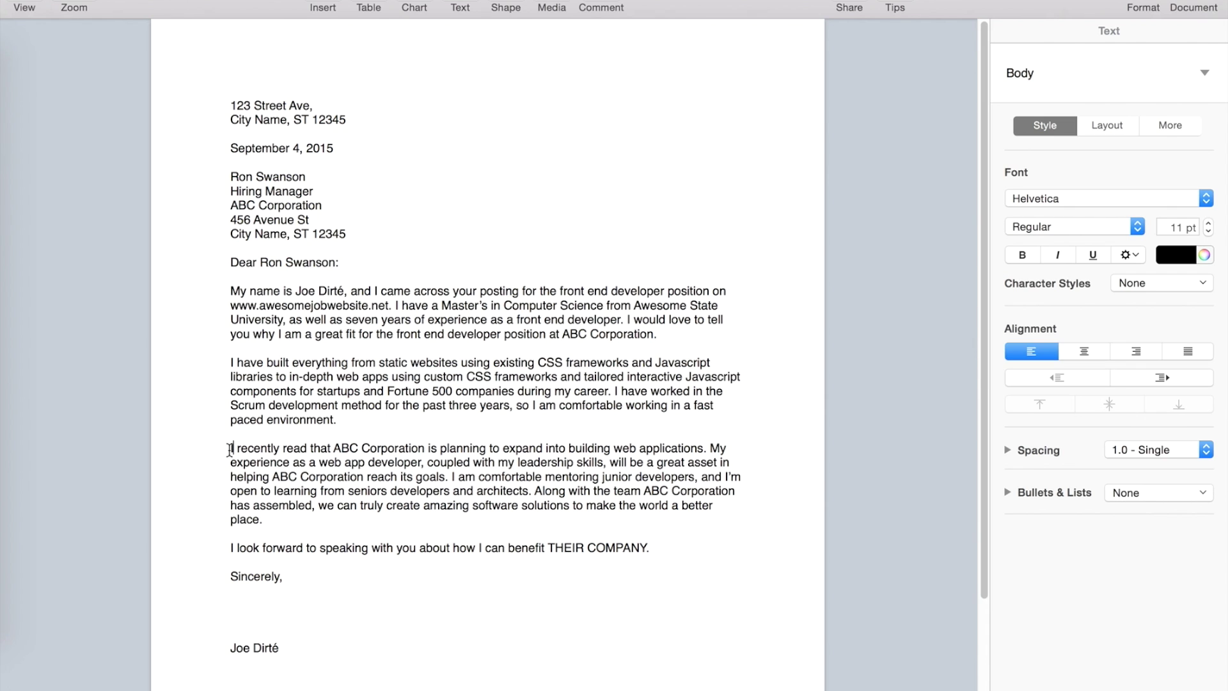
{"action": "left_click_drag", "start_coordinate": [231, 449], "coordinate": [277, 517]}
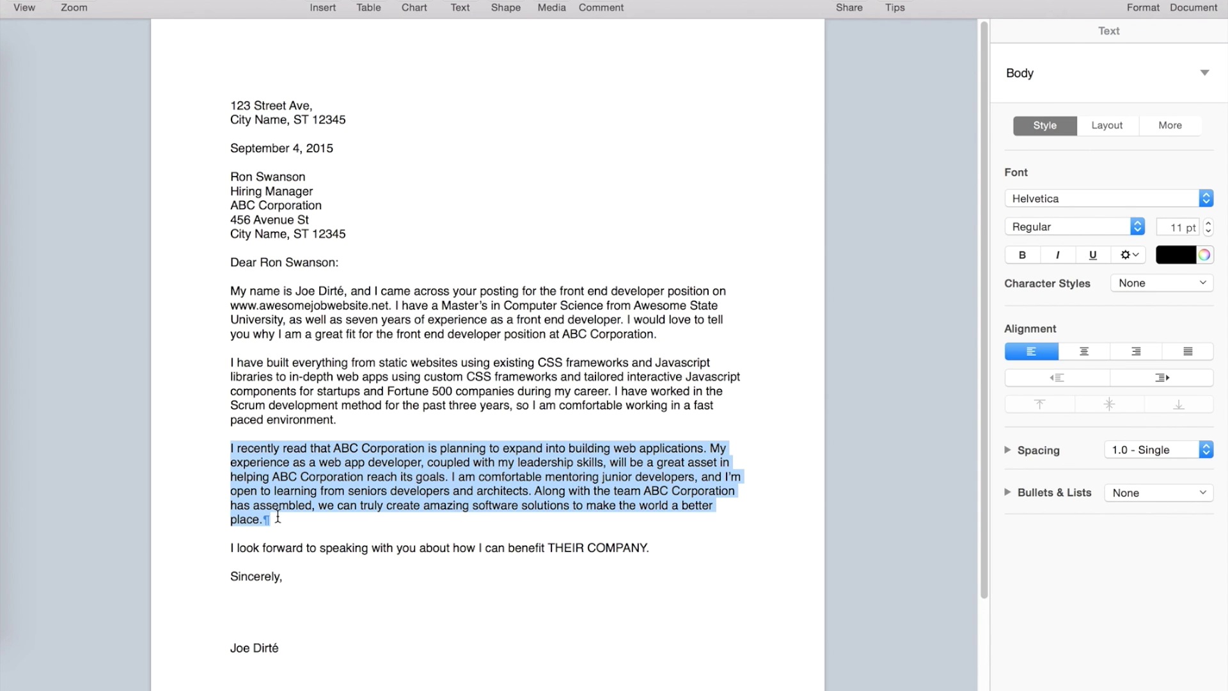
{"action": "left_click", "coordinate": [344, 455]}
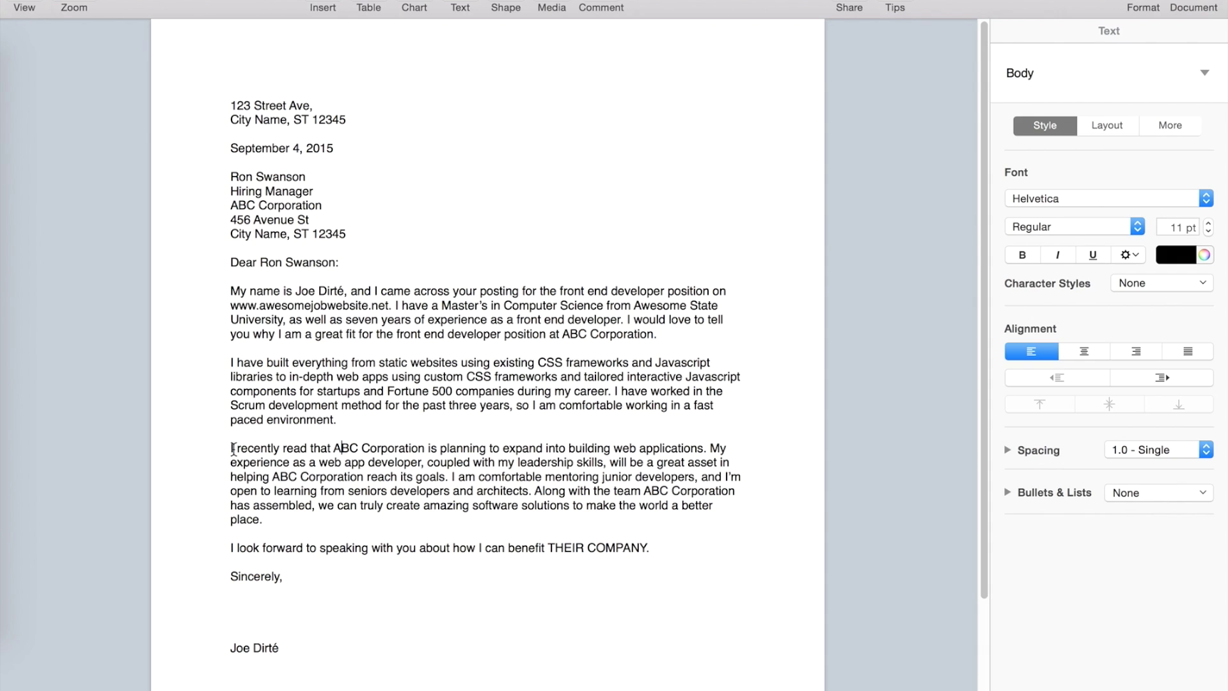
{"action": "left_click_drag", "start_coordinate": [233, 449], "coordinate": [574, 450]}
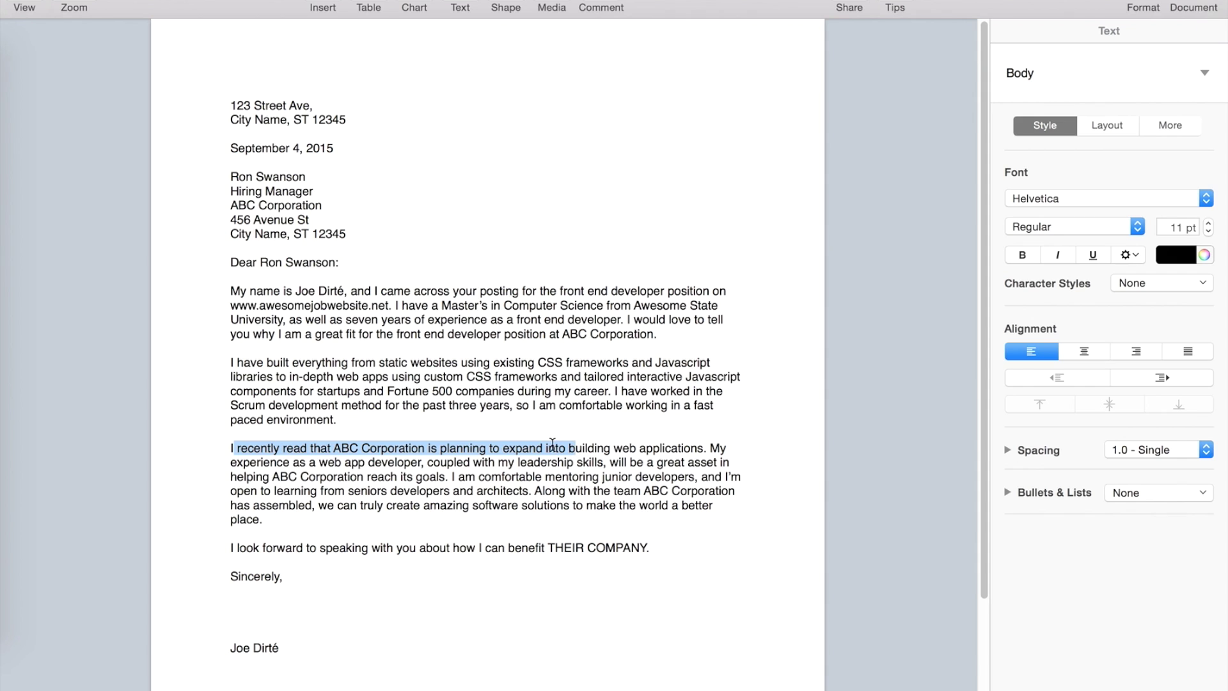
{"action": "left_click", "coordinate": [540, 461]}
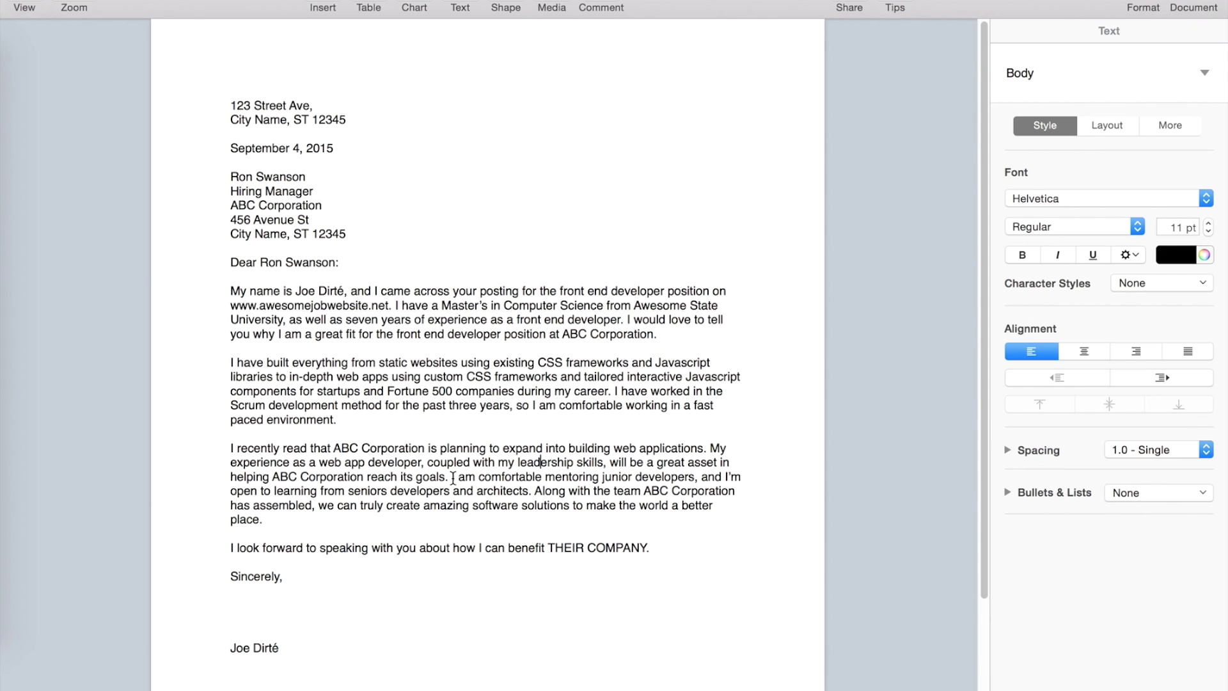
{"action": "left_click_drag", "start_coordinate": [453, 477], "coordinate": [533, 494]}
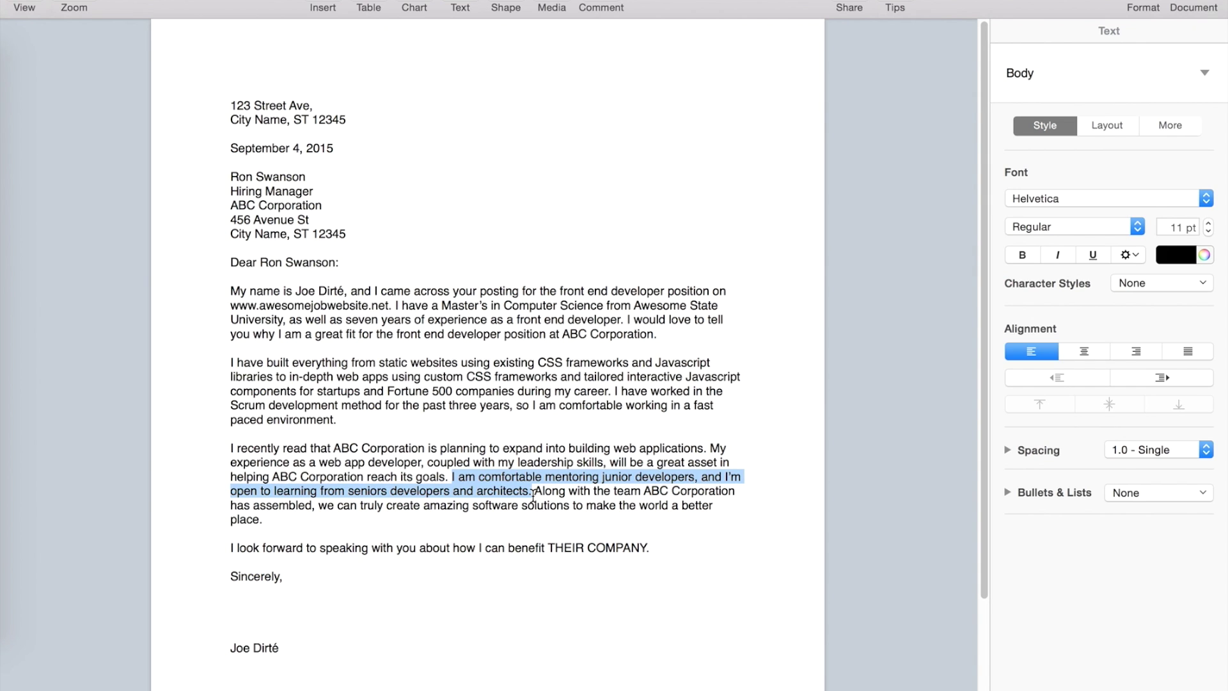
{"action": "left_click", "coordinate": [536, 492]}
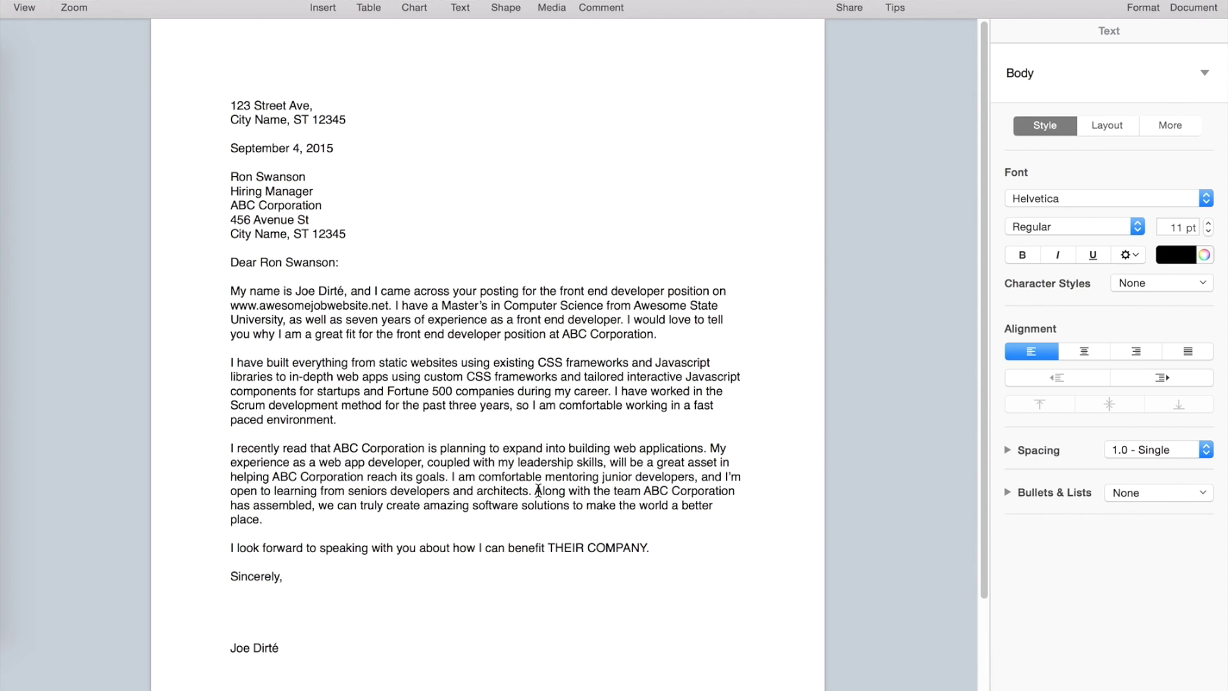
{"action": "left_click_drag", "start_coordinate": [538, 491], "coordinate": [422, 518]}
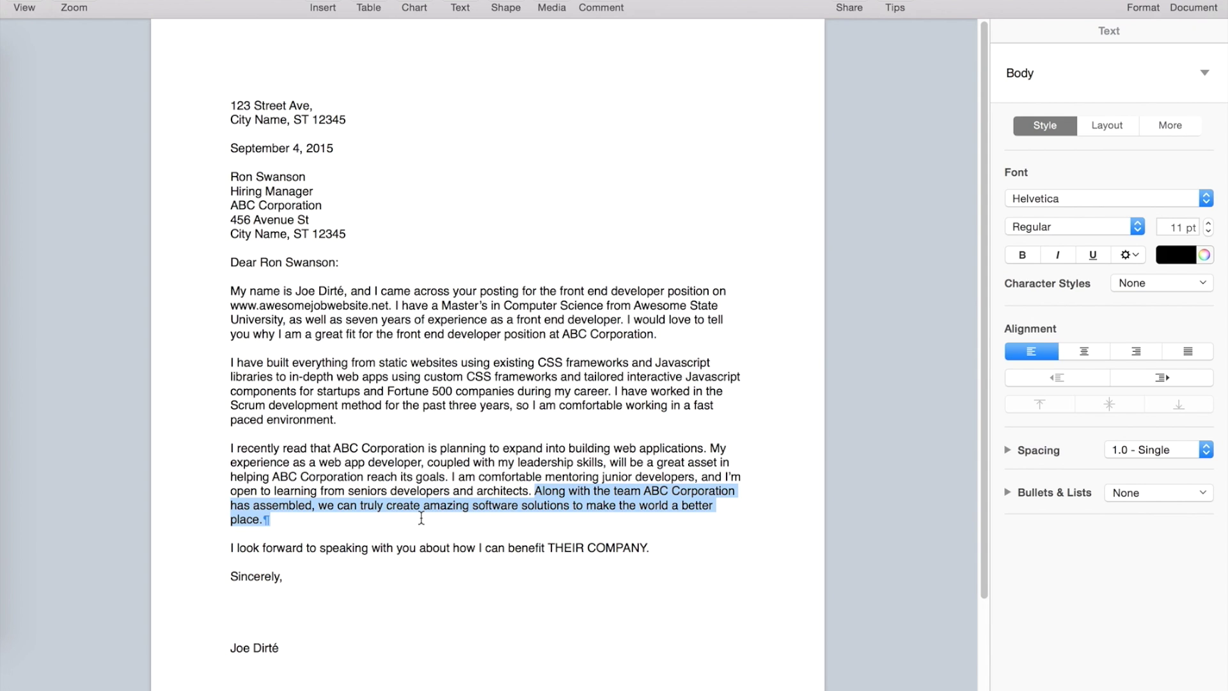
{"action": "left_click", "coordinate": [421, 519]}
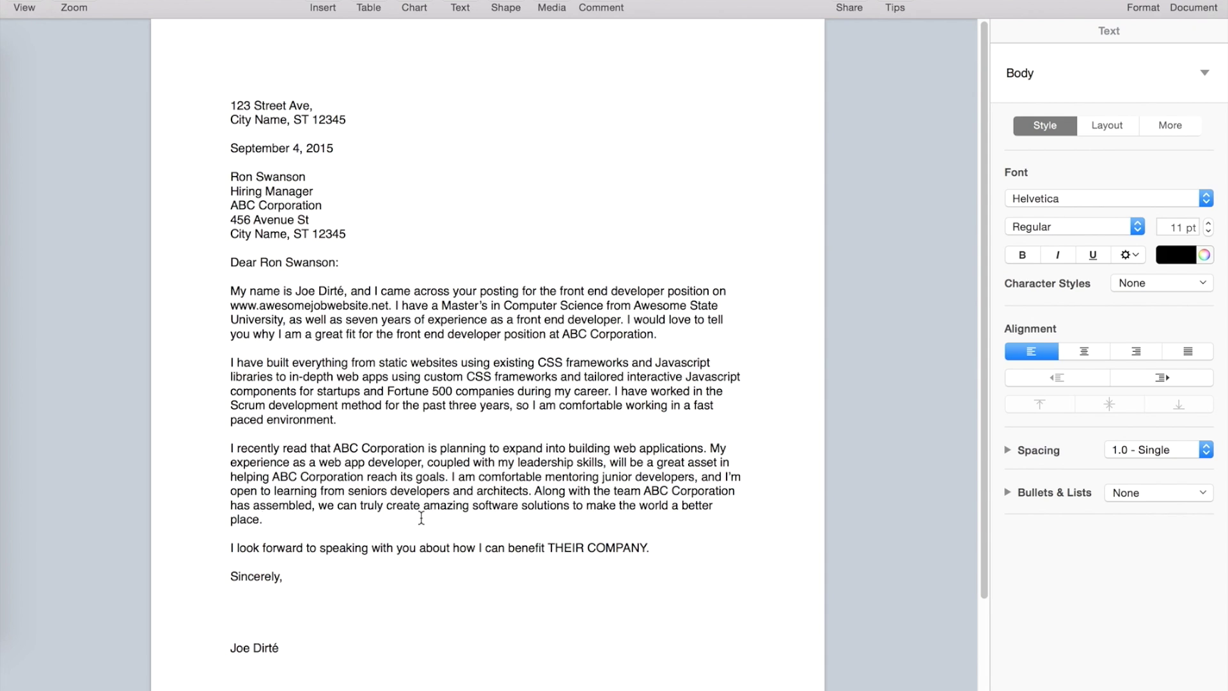
{"action": "left_click", "coordinate": [587, 505], "text": "shift"}
{"action": "left_click", "coordinate": [322, 508]}
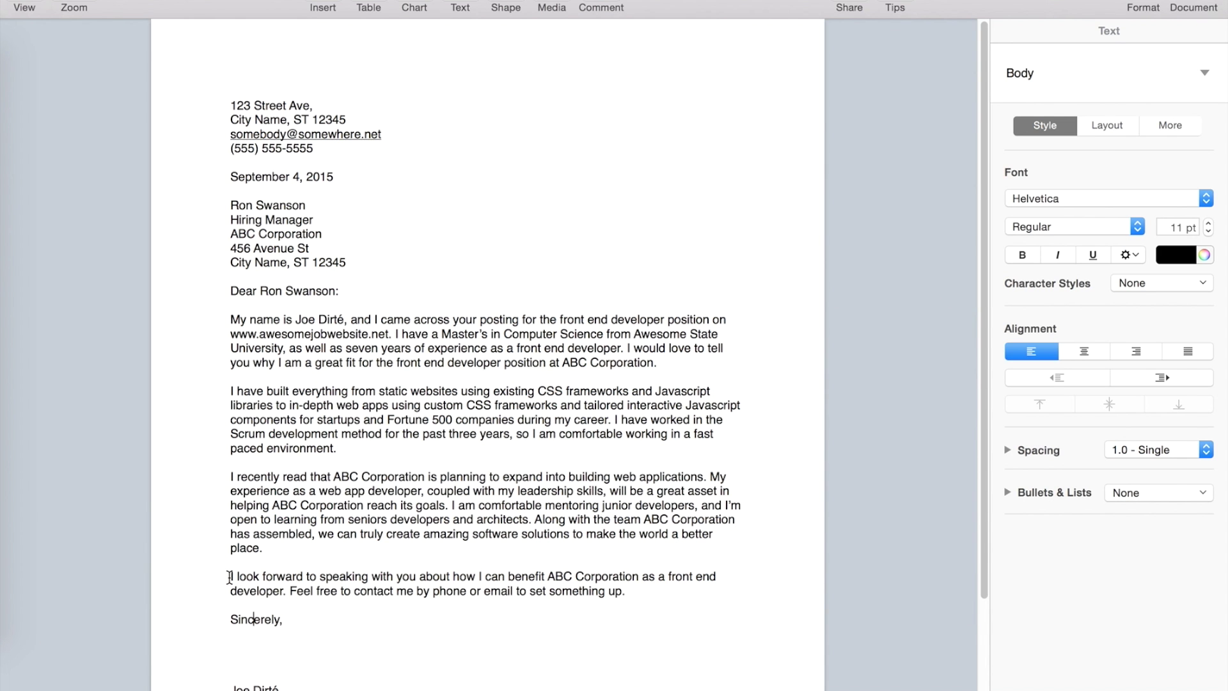
- Examine the closing paragraph's invitation to make contact, the sender's e-mail and phone lines, and the signature area
{"action": "left_click_drag", "start_coordinate": [229, 578], "coordinate": [480, 590]}
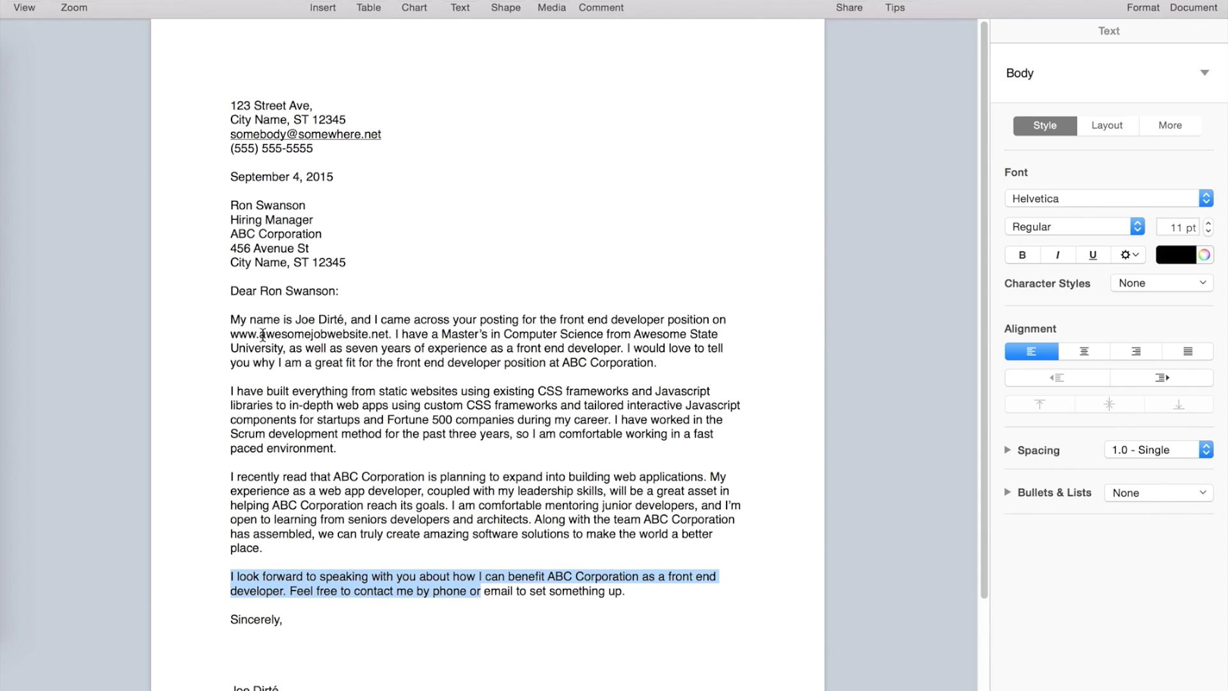
{"action": "left_click_drag", "start_coordinate": [327, 147], "coordinate": [346, 127]}
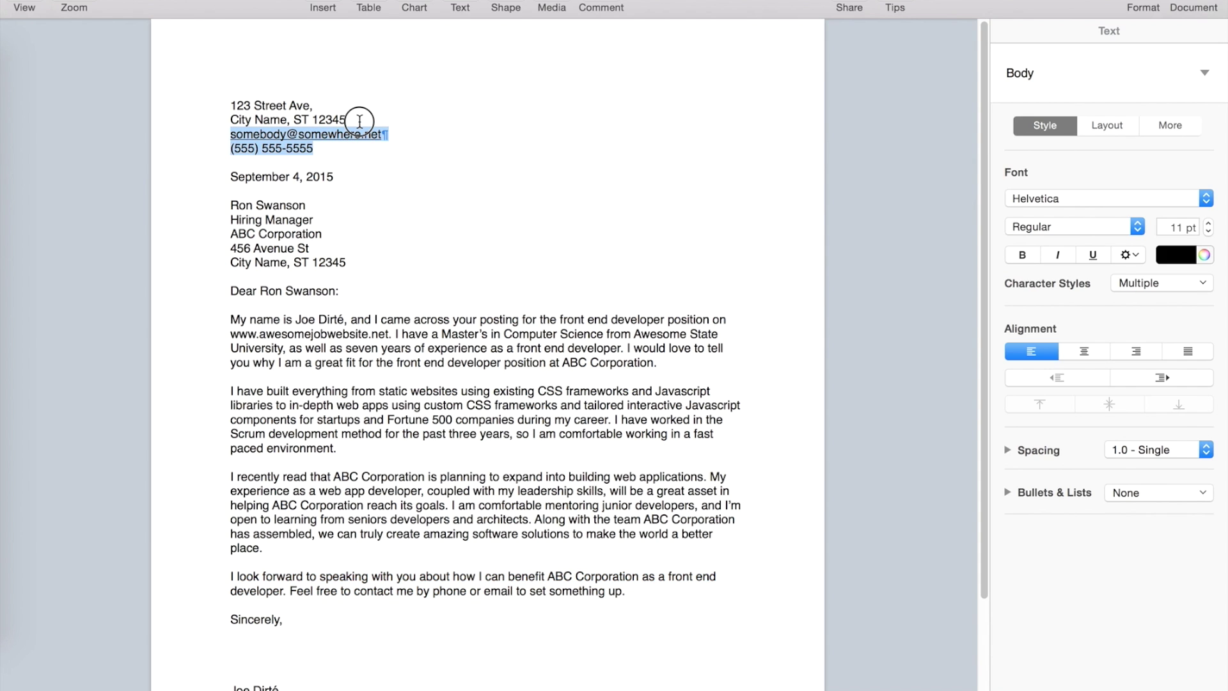
{"action": "double_click", "coordinate": [327, 148]}
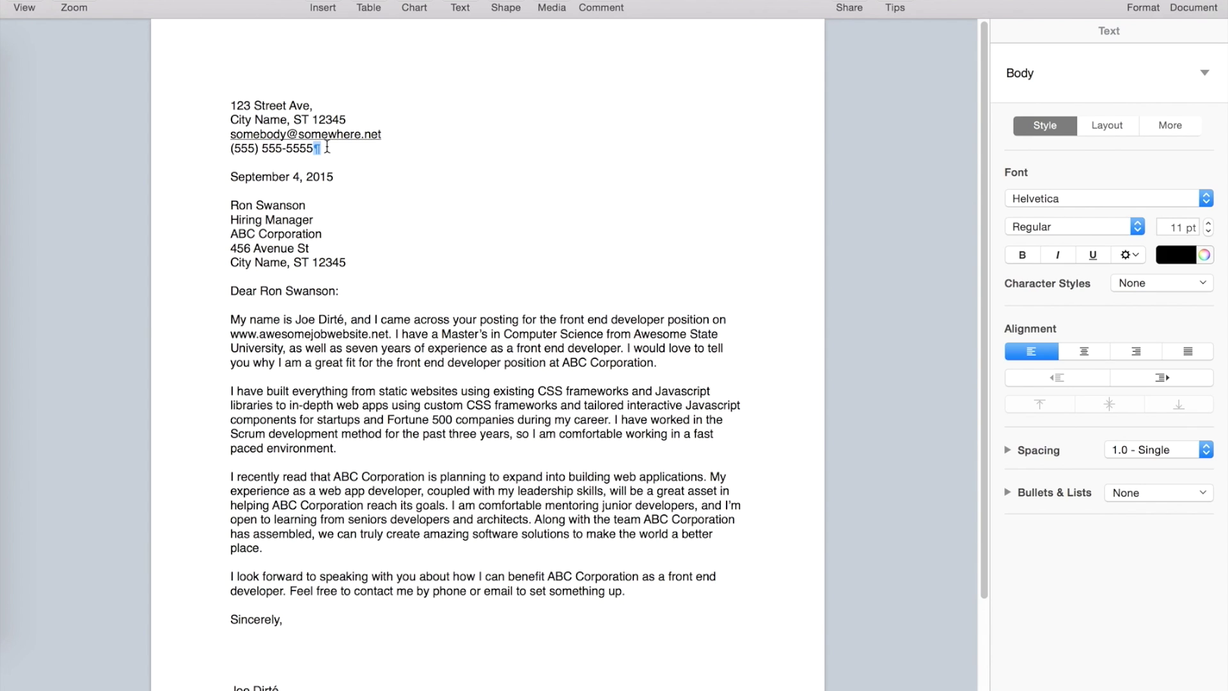
{"action": "left_click", "coordinate": [326, 147]}
{"action": "left_click_drag", "start_coordinate": [290, 592], "coordinate": [638, 595]}
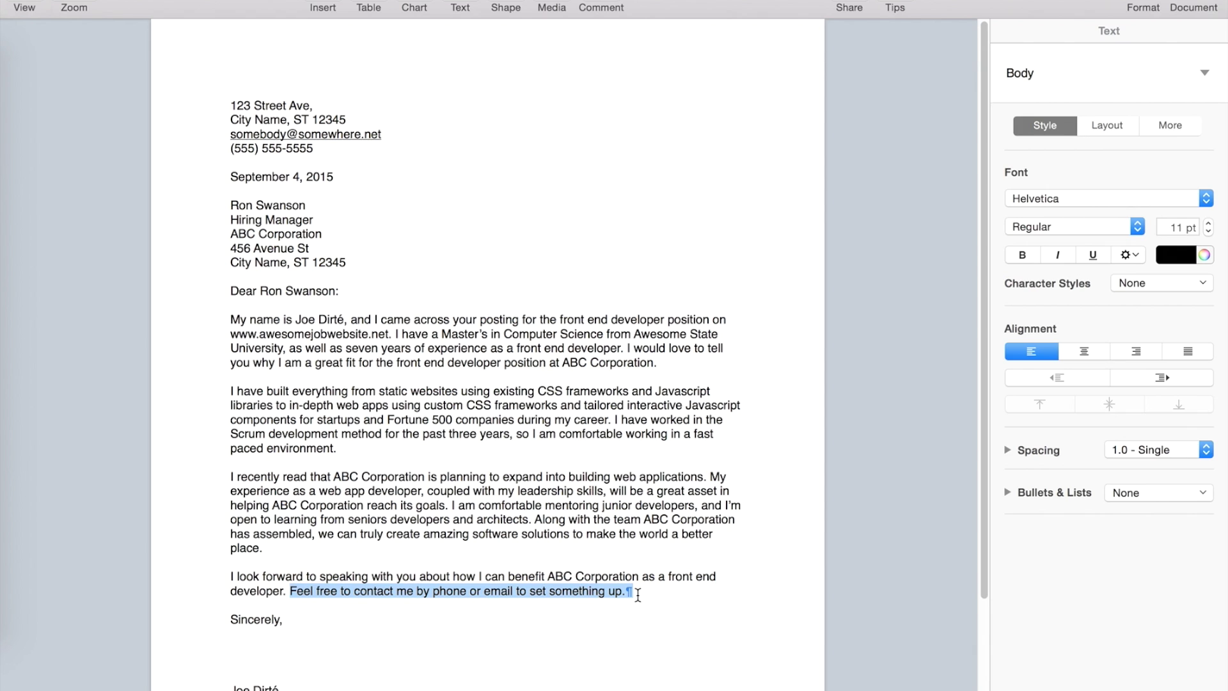
{"action": "left_click", "coordinate": [635, 592]}
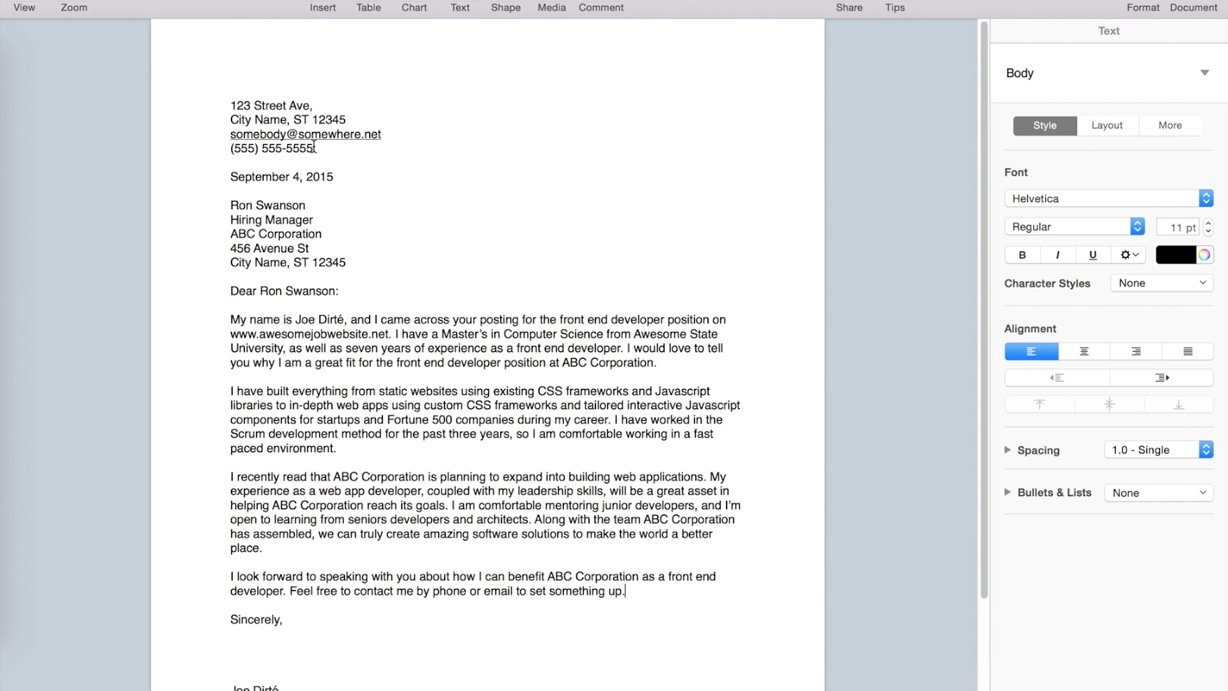
{"action": "left_click_drag", "start_coordinate": [316, 151], "coordinate": [309, 151]}
{"action": "left_click_drag", "start_coordinate": [310, 151], "coordinate": [254, 148]}
{"action": "scroll", "coordinate": [278, 668], "scroll_direction": "down", "scroll_amount": 1}
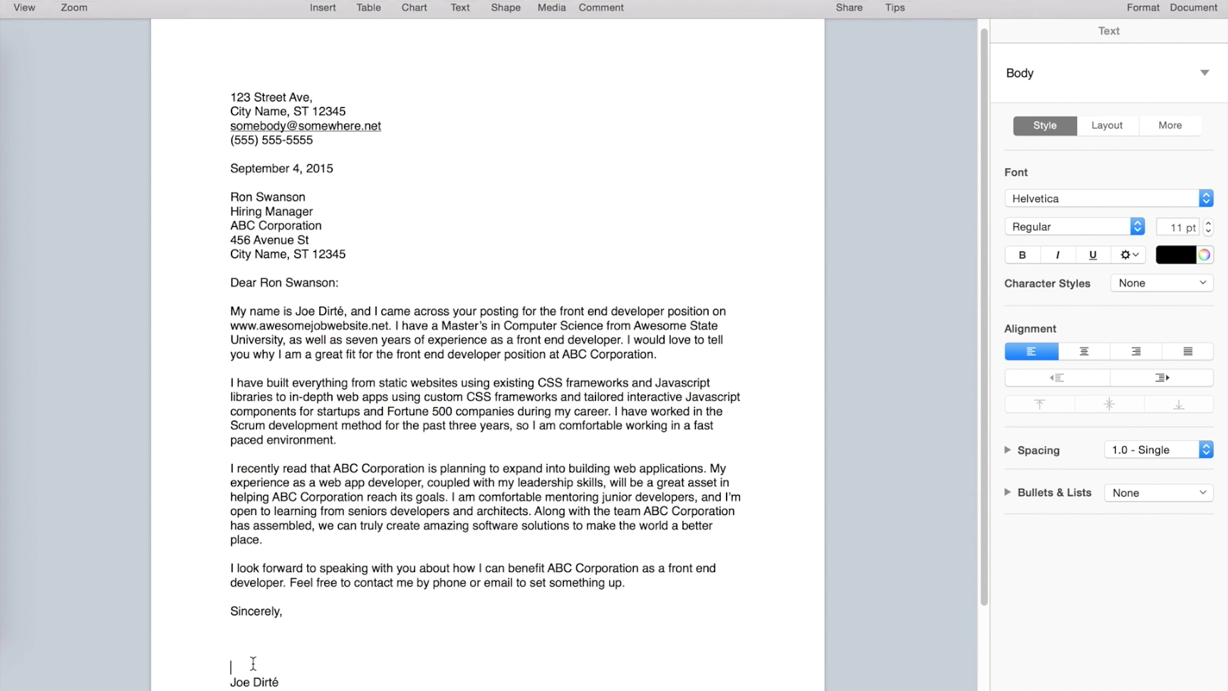
{"action": "scroll", "coordinate": [261, 626], "scroll_direction": "down", "scroll_amount": 5}
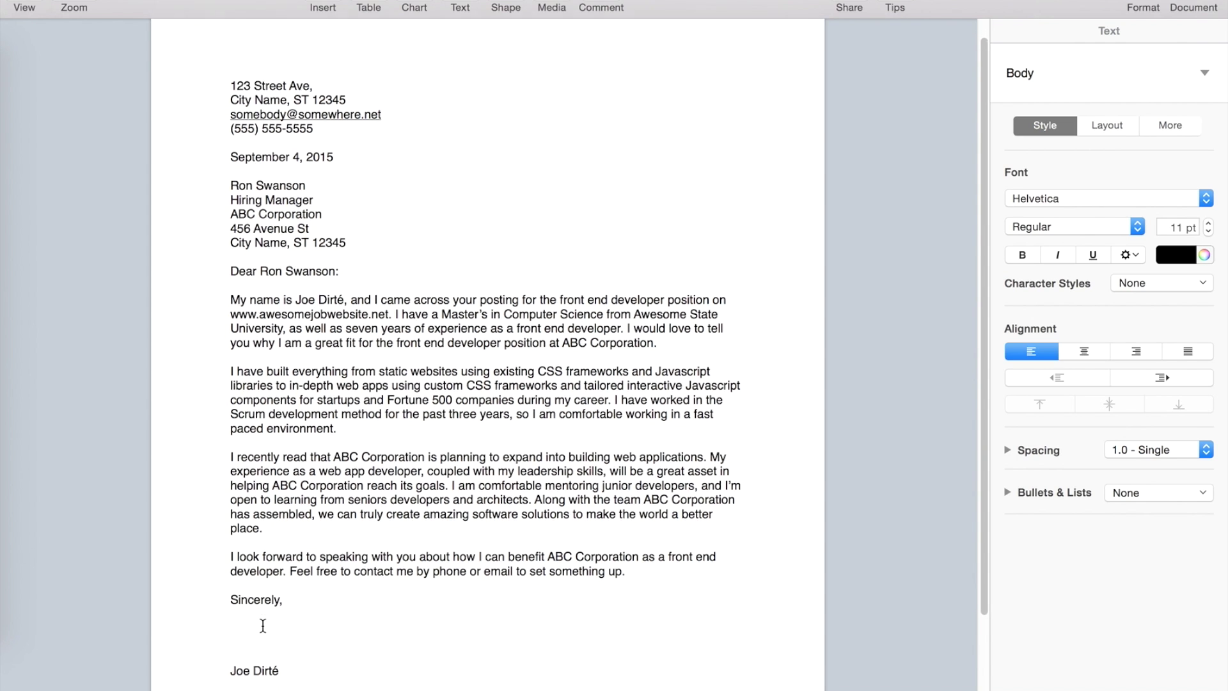
{"action": "scroll", "coordinate": [263, 625], "scroll_direction": "down", "scroll_amount": 2}
{"action": "scroll", "coordinate": [262, 626], "scroll_direction": "up", "scroll_amount": 4}
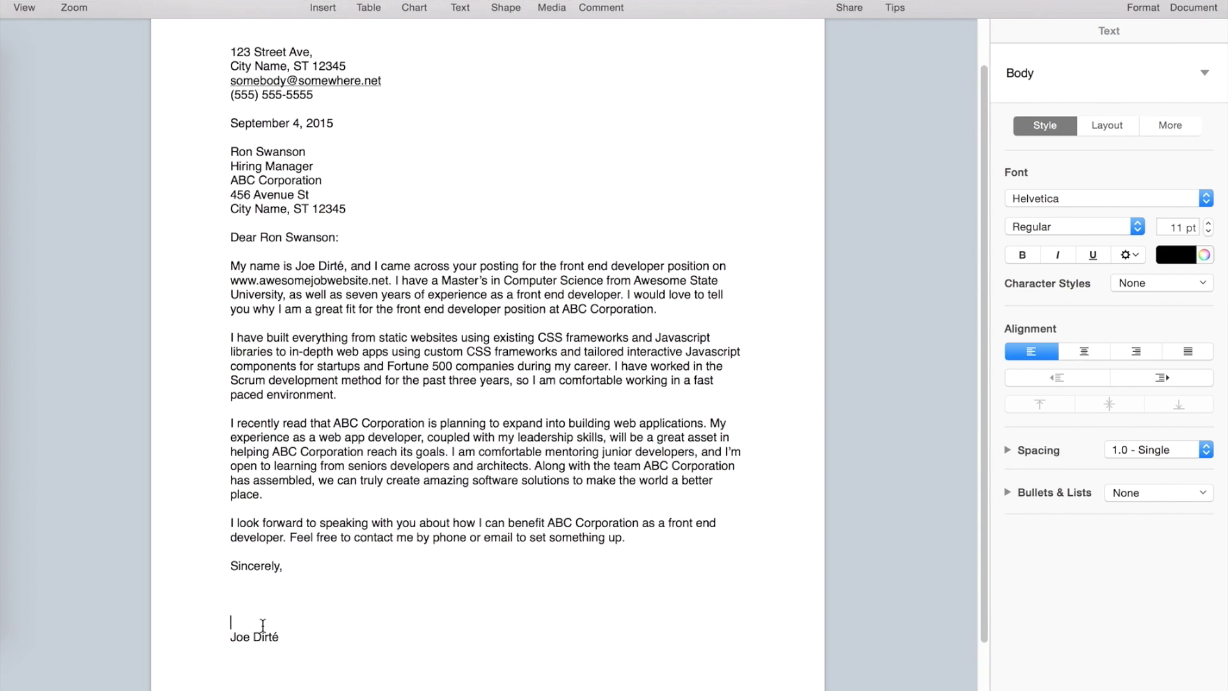